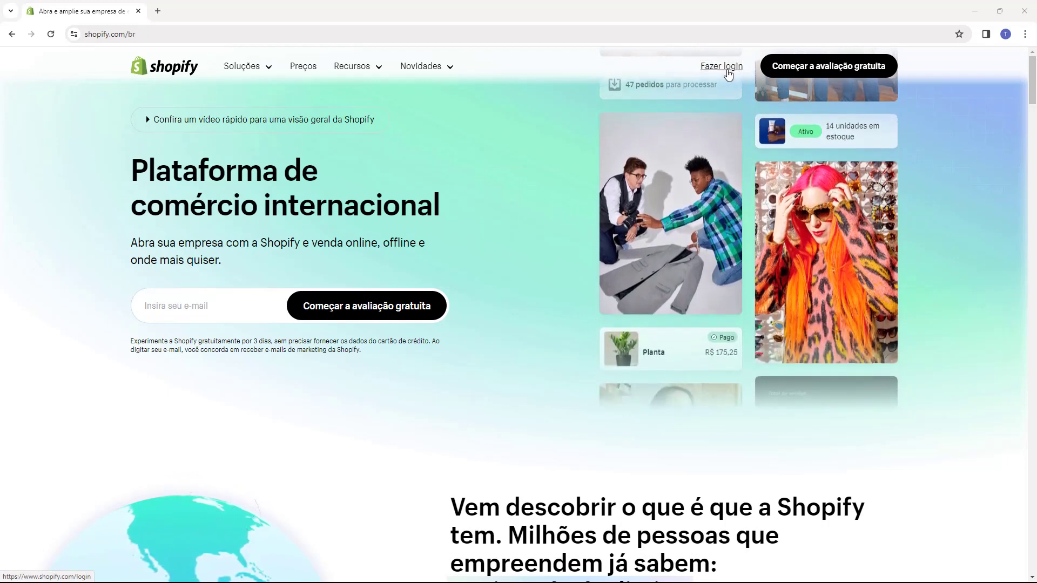
Log in to the store admin and open the online store's current Dawn theme for customization
{"action": "left_click", "coordinate": [728, 73]}
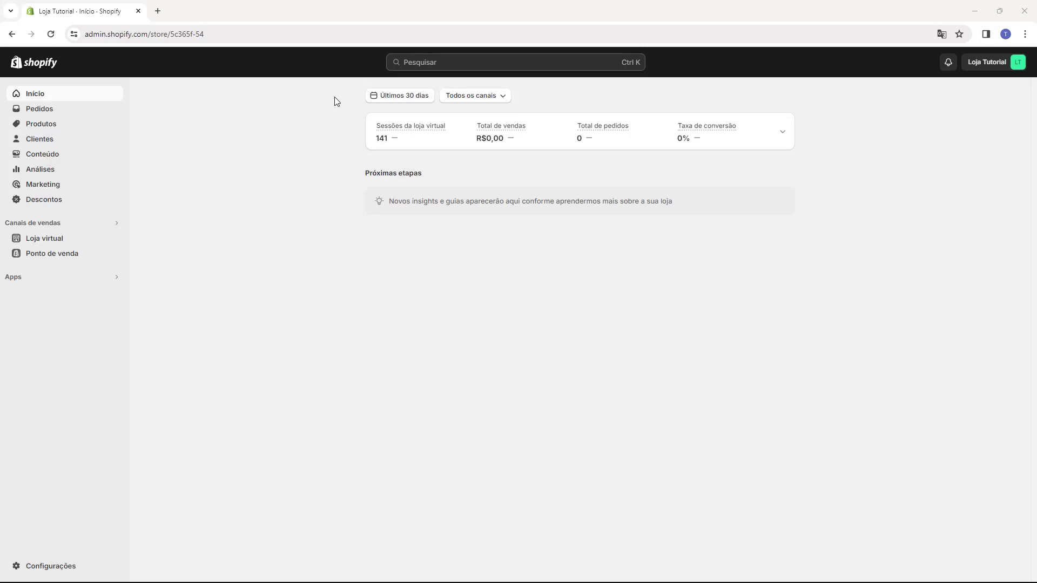
{"action": "left_click", "coordinate": [41, 240]}
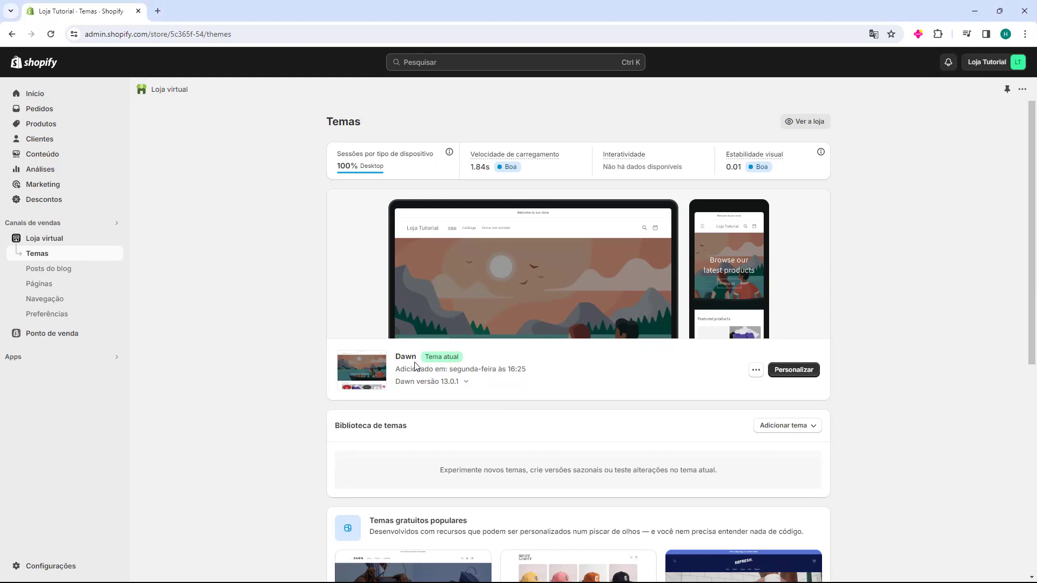
{"action": "left_click", "coordinate": [794, 371]}
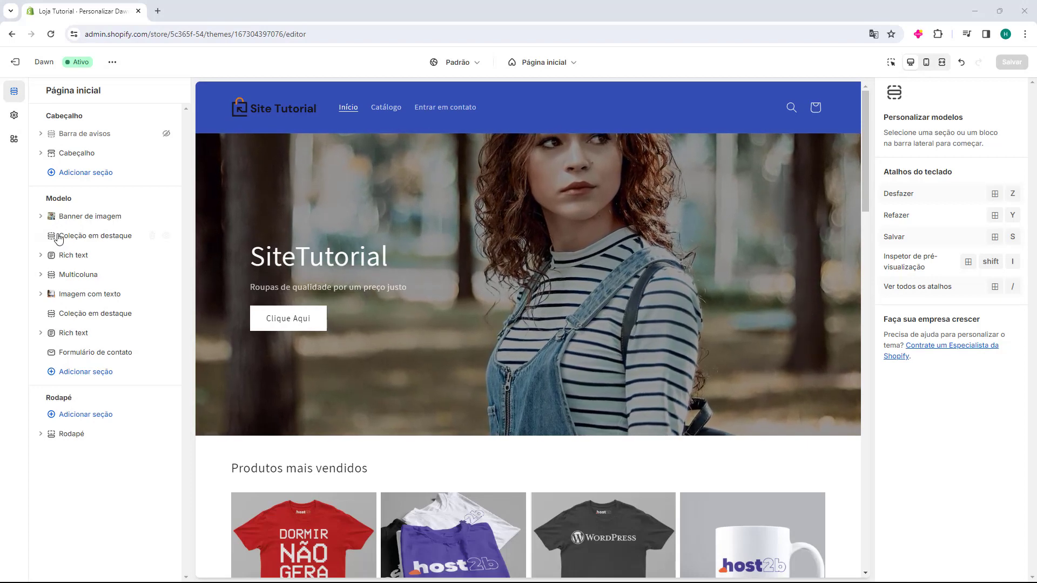
Add a Conteúdo recolhível section to the home page template and test expanding and collapsing its first row
{"action": "left_click", "coordinate": [99, 377]}
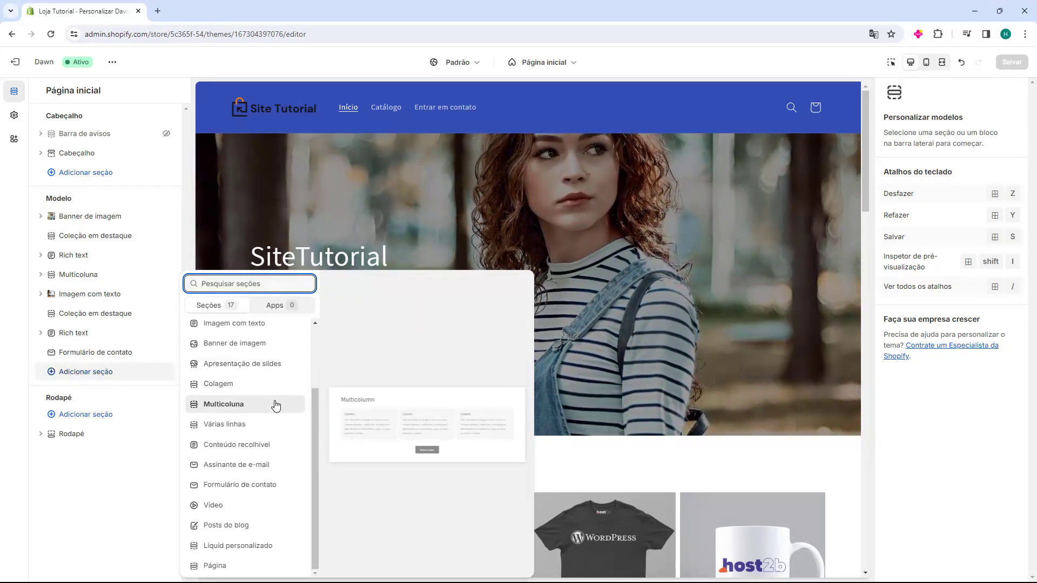
{"action": "scroll", "coordinate": [271, 480], "scroll_direction": "up", "scroll_amount": 1}
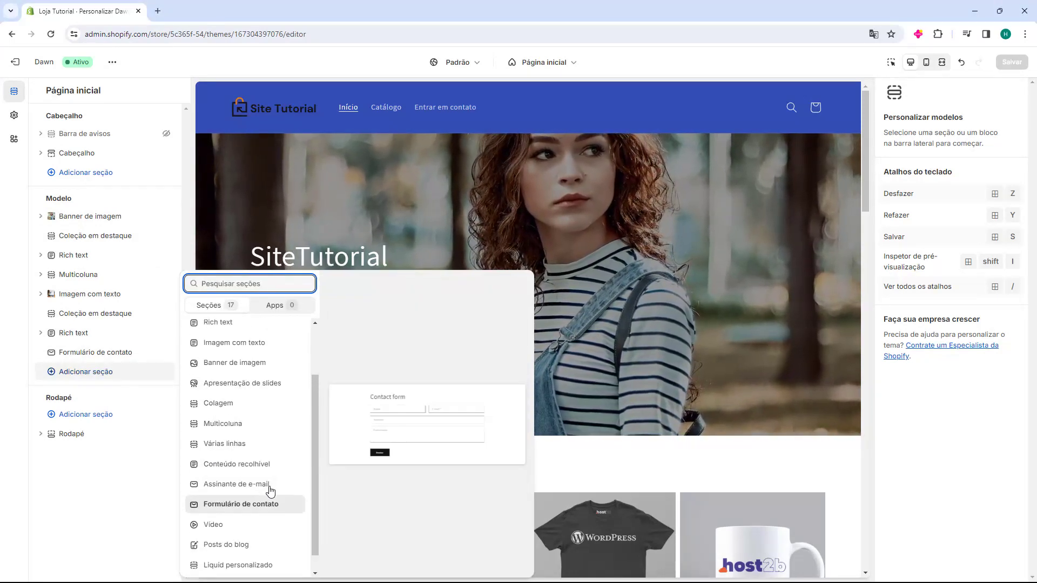
{"action": "scroll", "coordinate": [270, 490], "scroll_direction": "up", "scroll_amount": 3}
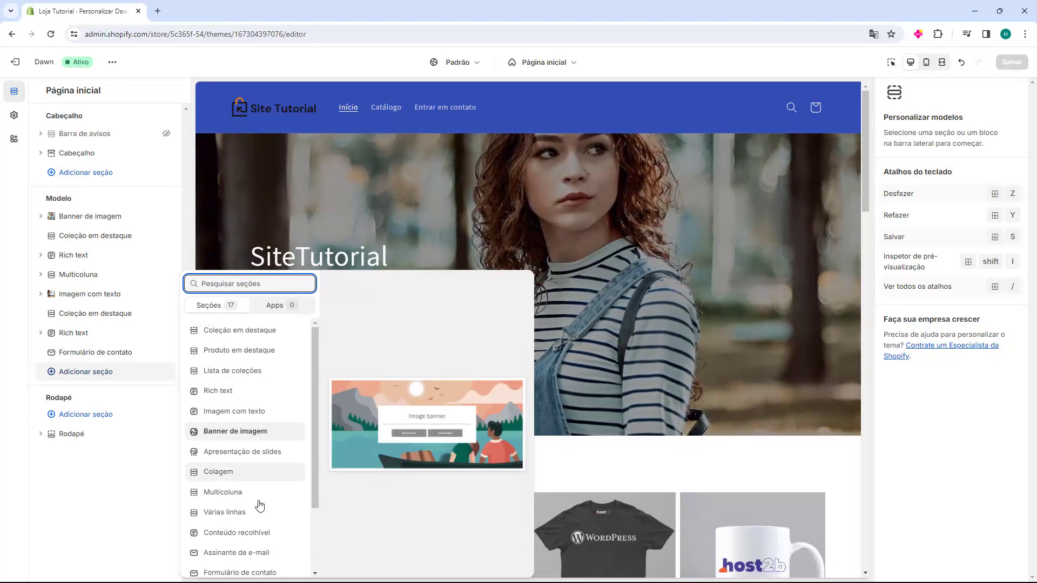
{"action": "left_click", "coordinate": [213, 534]}
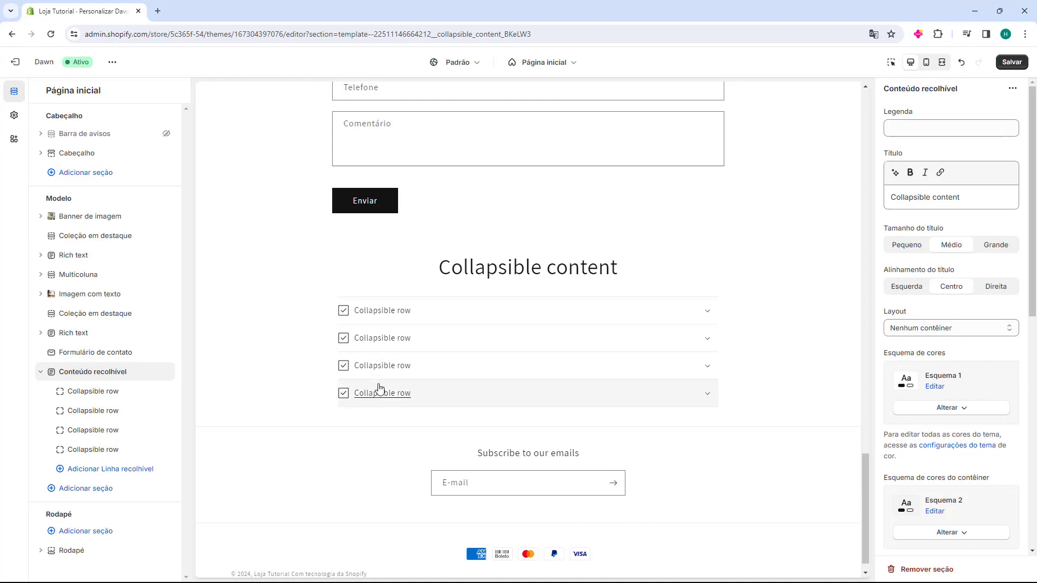
{"action": "left_click", "coordinate": [711, 317]}
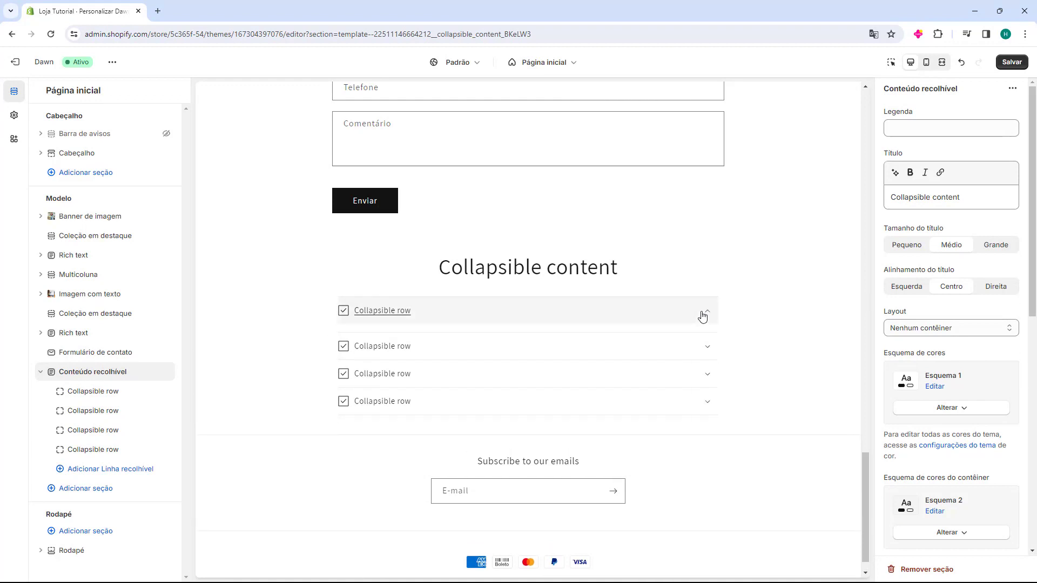
{"action": "left_click", "coordinate": [703, 318]}
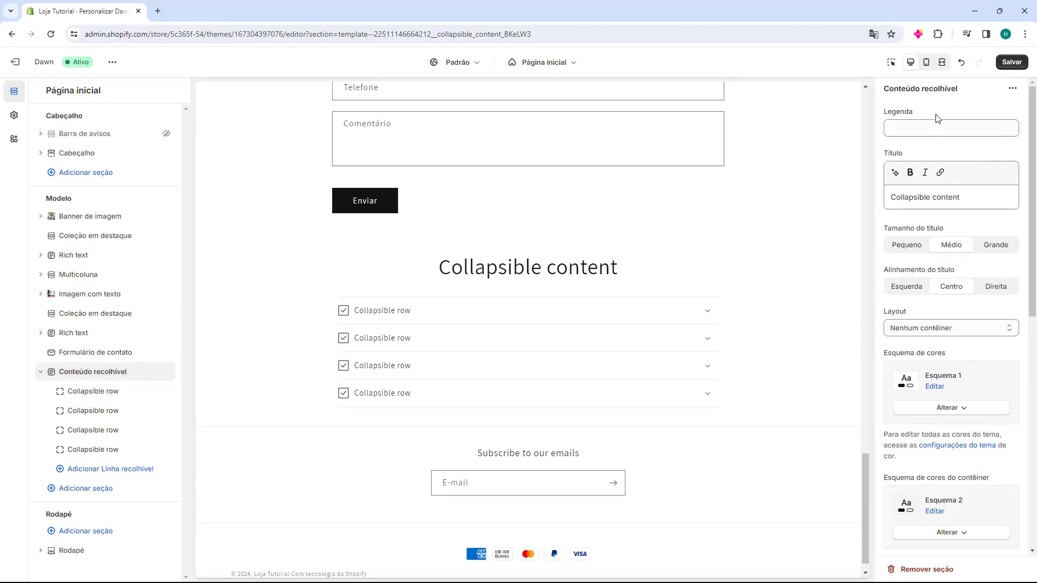
Change the collapsible content section's title to "Perguntas Frequentes"
{"action": "left_click", "coordinate": [925, 128]}
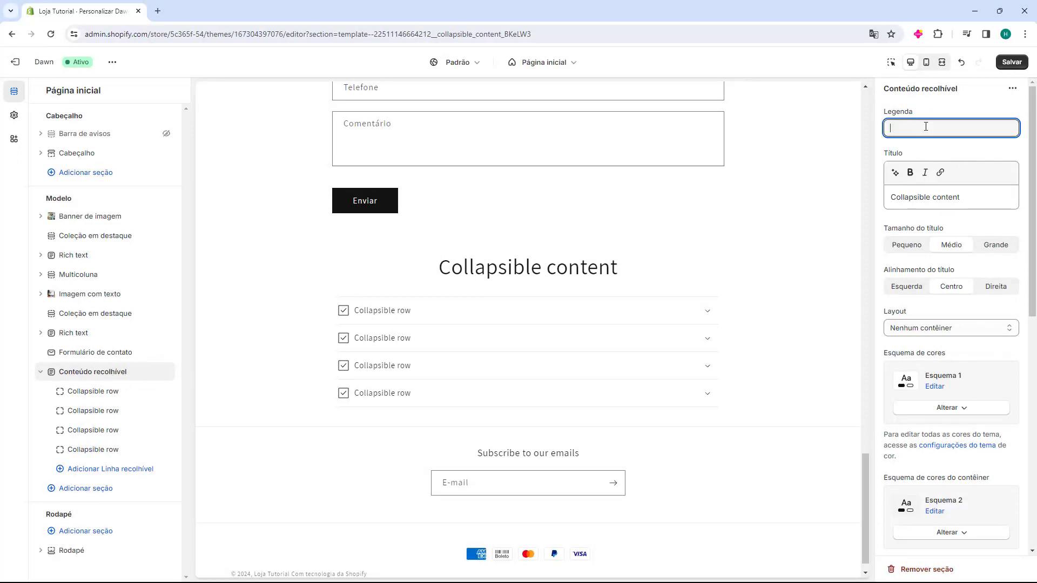
{"action": "left_click", "coordinate": [922, 151]}
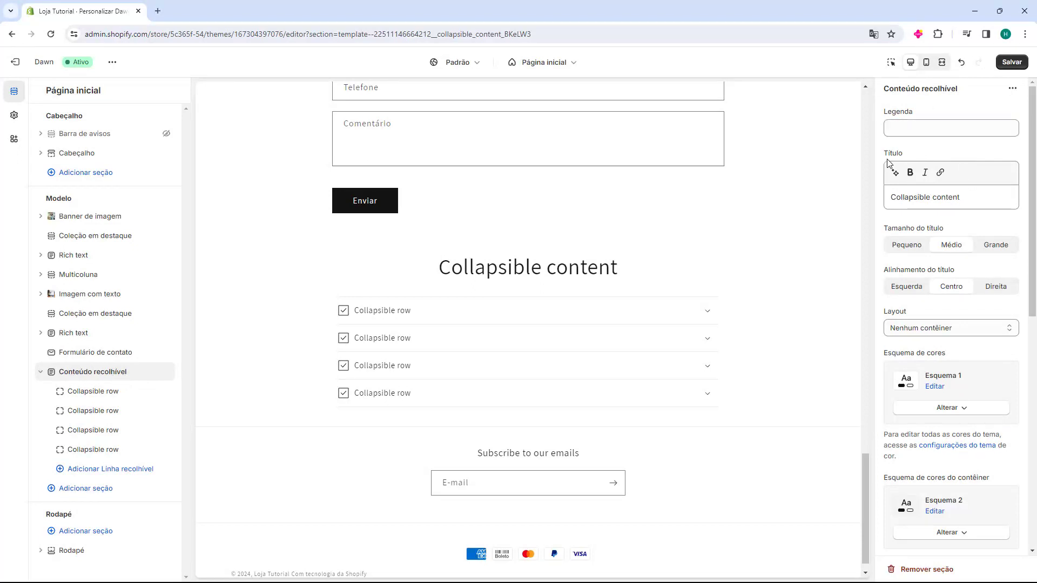
{"action": "left_click_drag", "start_coordinate": [891, 197], "coordinate": [960, 192]}
{"action": "type", "text": "Perguntas Fren"}
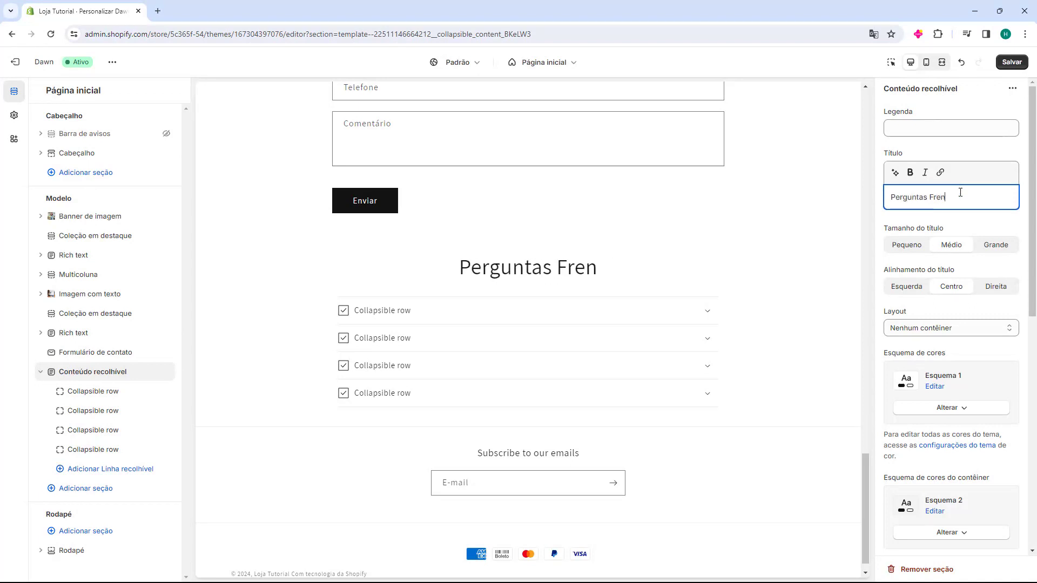
{"action": "key", "text": "BackSpace"}
{"action": "type", "text": "quentes"}
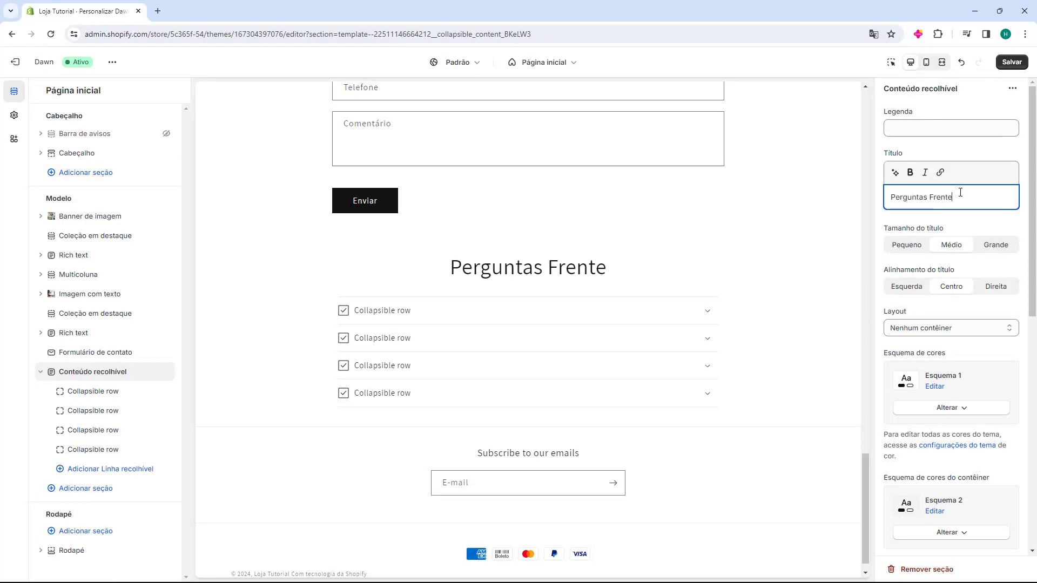
{"action": "left_click", "coordinate": [927, 237]}
Try the Pequeno and Grande sizes for the section title, then return it to Médio
{"action": "left_click", "coordinate": [918, 247]}
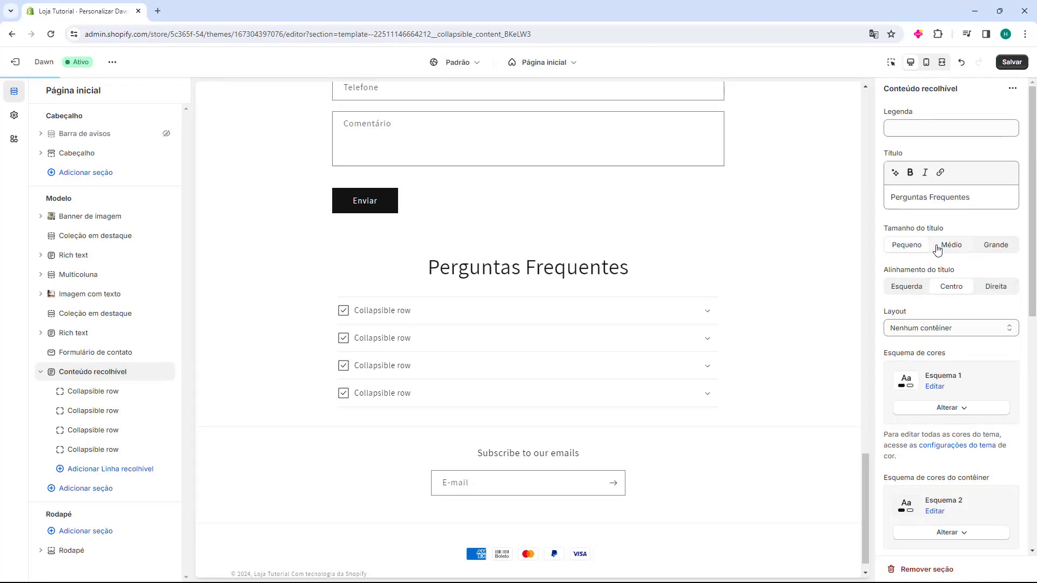
{"action": "left_click", "coordinate": [951, 248]}
{"action": "left_click", "coordinate": [995, 247]}
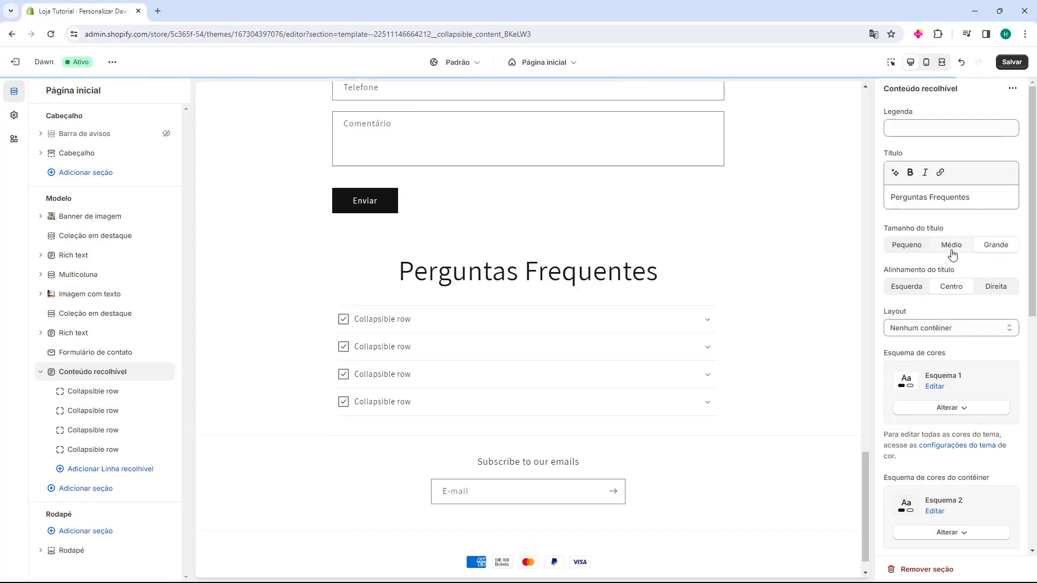
{"action": "left_click", "coordinate": [952, 250]}
Try Esquerda and Direita alignment for the section title and restore Centro
{"action": "left_click", "coordinate": [917, 292]}
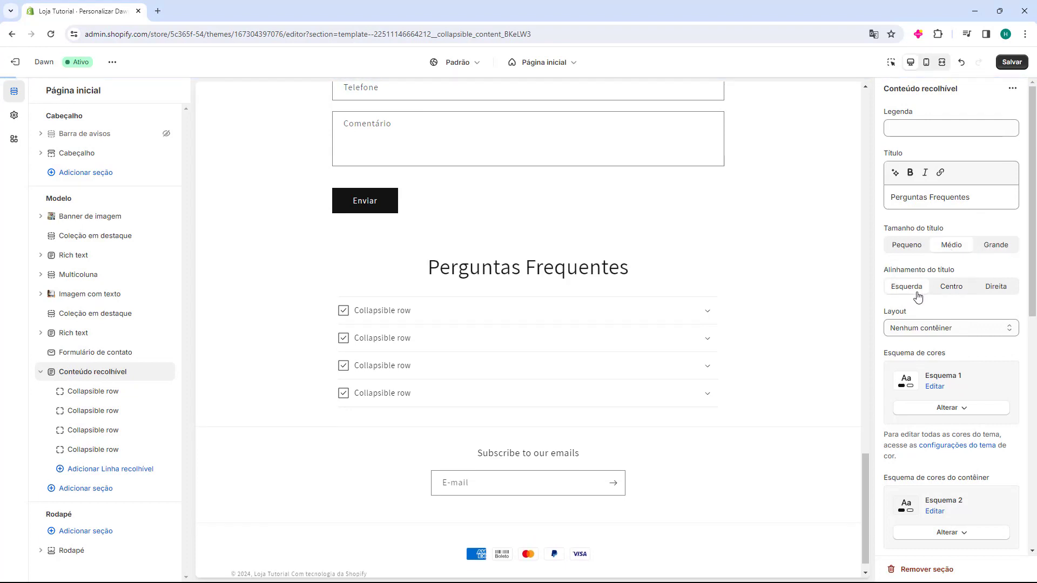
{"action": "left_click", "coordinate": [981, 293]}
{"action": "left_click", "coordinate": [959, 293]}
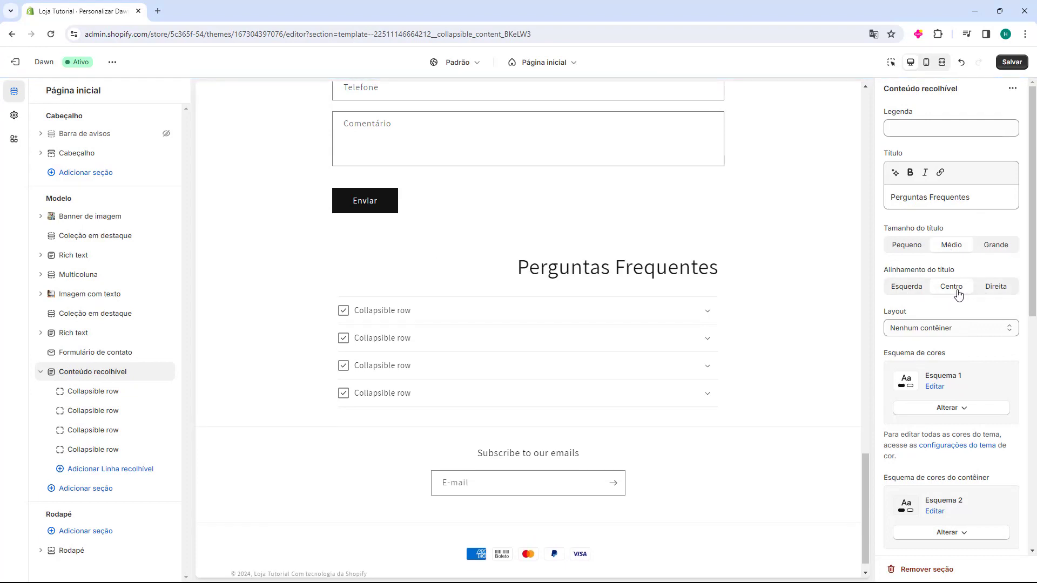
Try the Contêiner de linha and Contêiner de seção layouts for the section, and restore Nenhum contêiner
{"action": "left_click", "coordinate": [895, 327]}
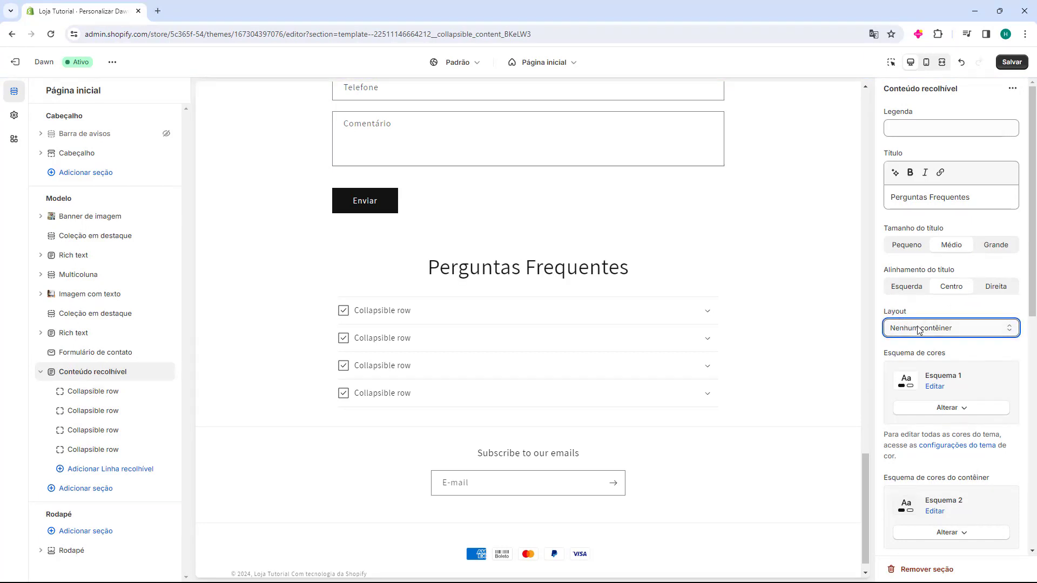
{"action": "left_click", "coordinate": [969, 330]}
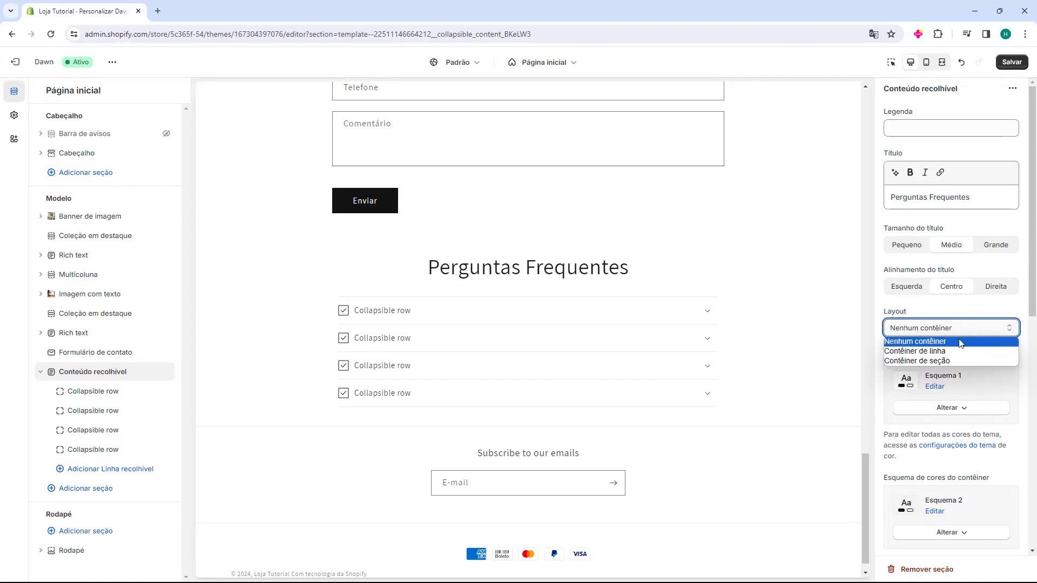
{"action": "left_click", "coordinate": [954, 351]}
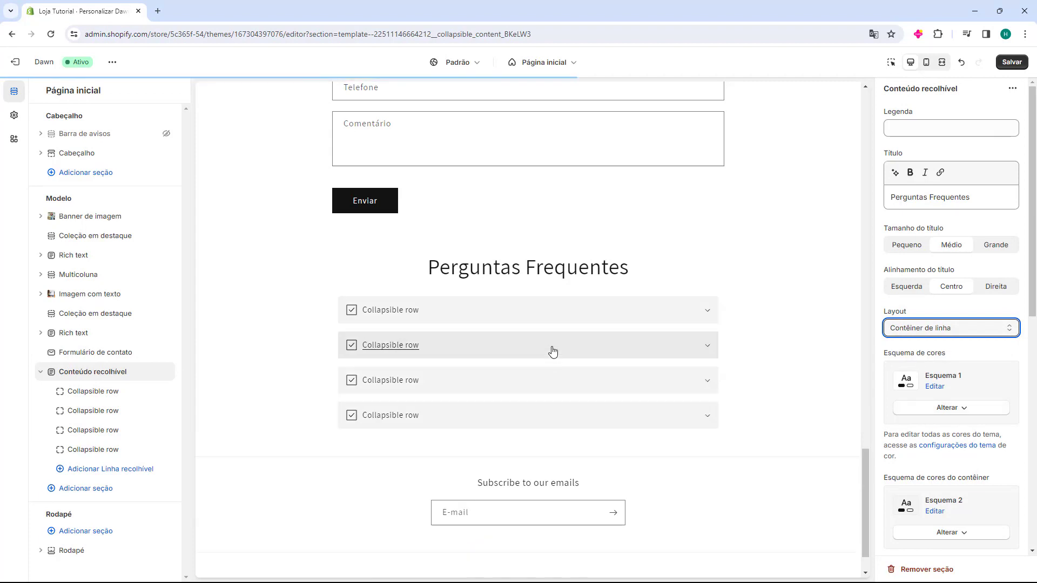
{"action": "left_click", "coordinate": [925, 330]}
{"action": "left_click", "coordinate": [936, 361]}
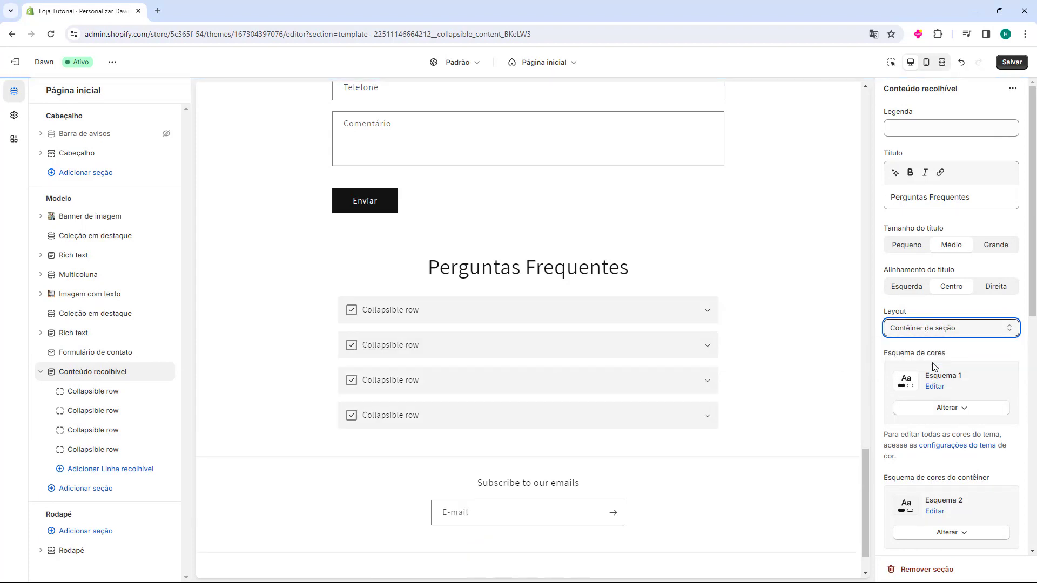
{"action": "left_click", "coordinate": [949, 329]}
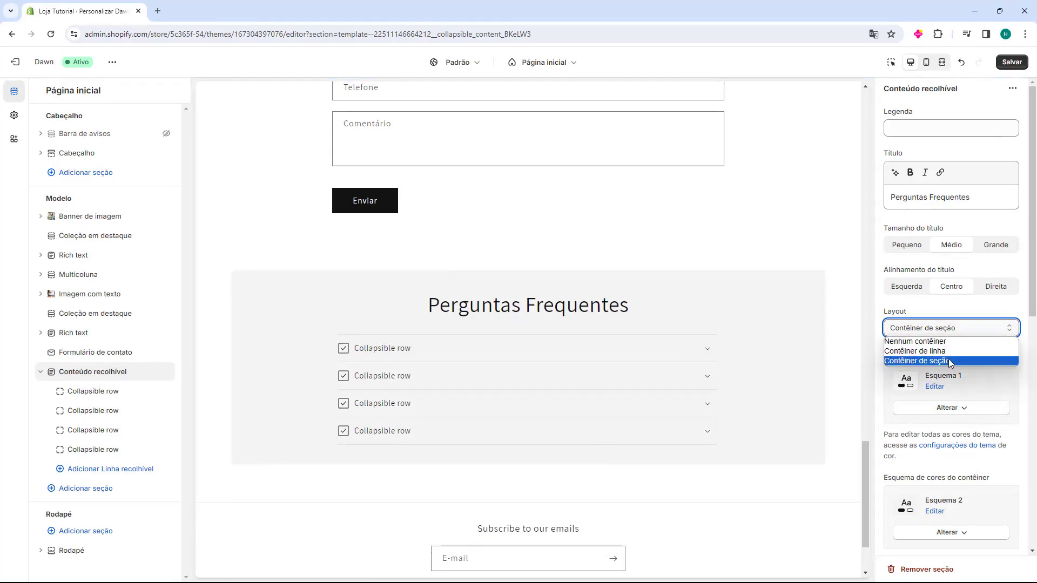
{"action": "left_click", "coordinate": [942, 350]}
{"action": "left_click", "coordinate": [949, 328]}
{"action": "left_click", "coordinate": [942, 339]}
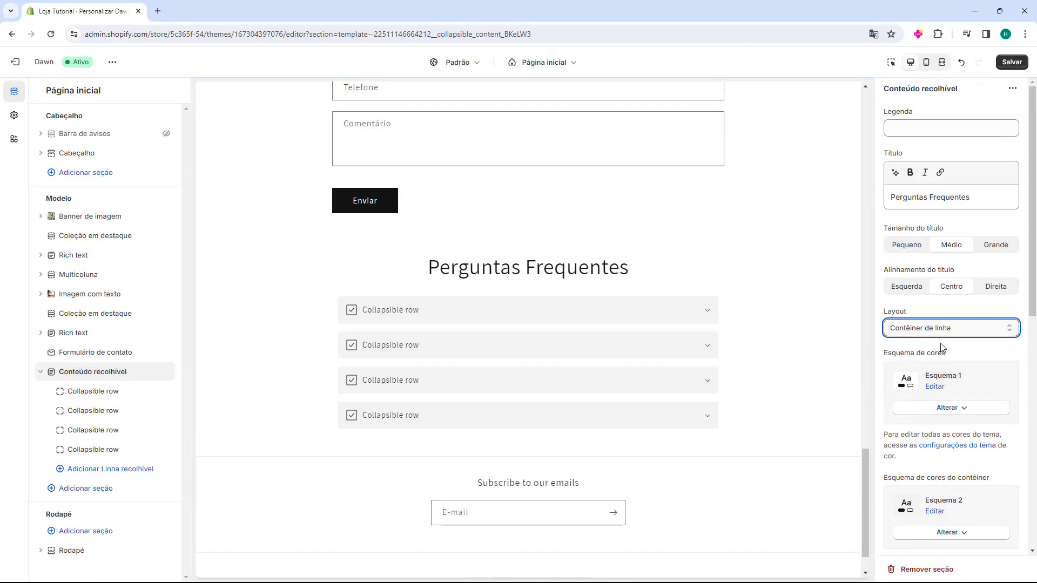
Compare Esquema 2, Esquema 3 and Esquema 5 as the section's color scheme and settle on Esquema 2
{"action": "scroll", "coordinate": [955, 304], "scroll_direction": "down", "scroll_amount": 1}
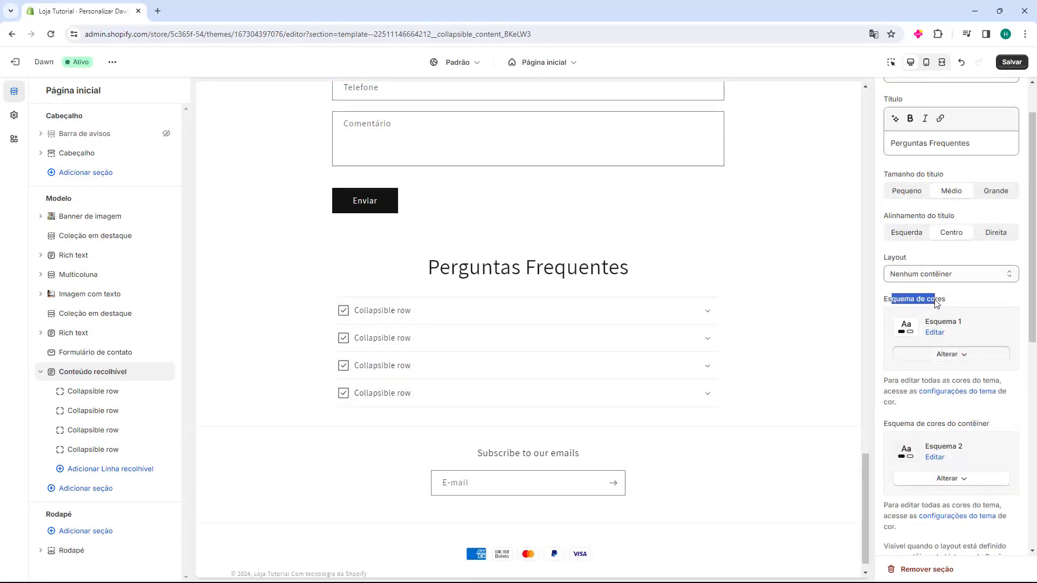
{"action": "left_click", "coordinate": [951, 353]}
{"action": "left_click", "coordinate": [937, 408]}
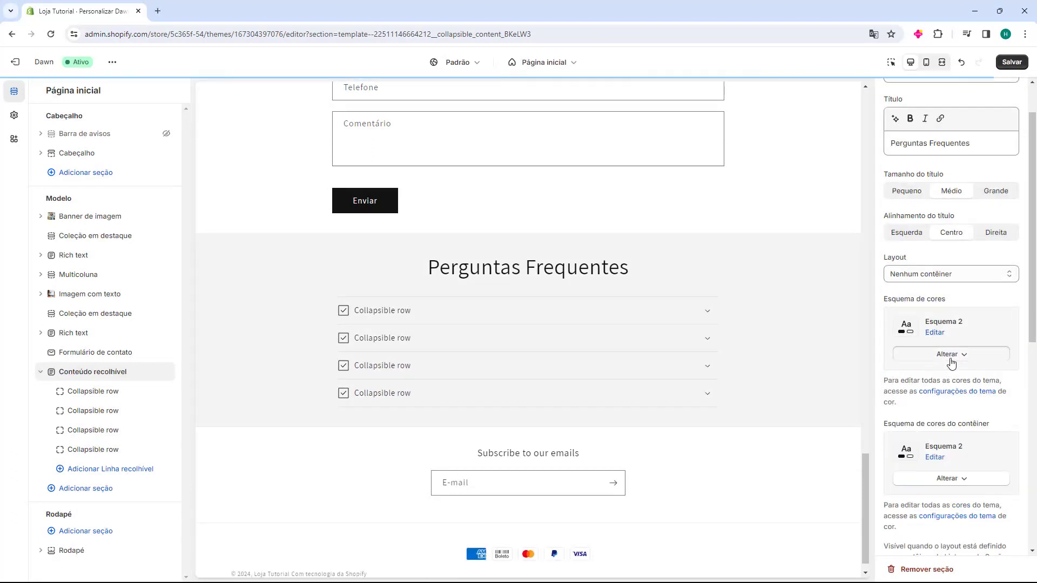
{"action": "left_click", "coordinate": [949, 354]}
{"action": "left_click", "coordinate": [942, 436]}
{"action": "left_click", "coordinate": [945, 356]}
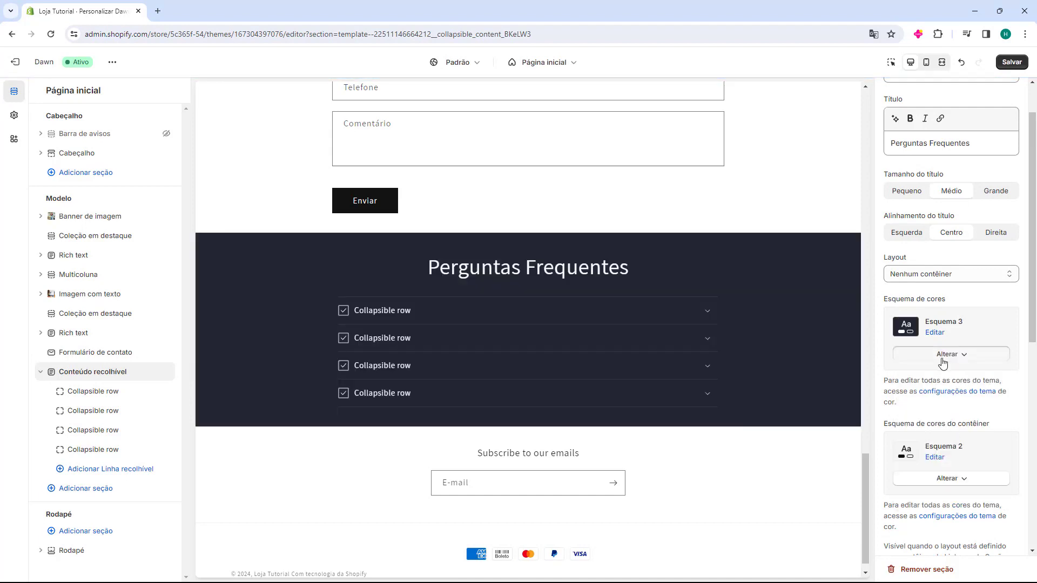
{"action": "left_click", "coordinate": [949, 492]}
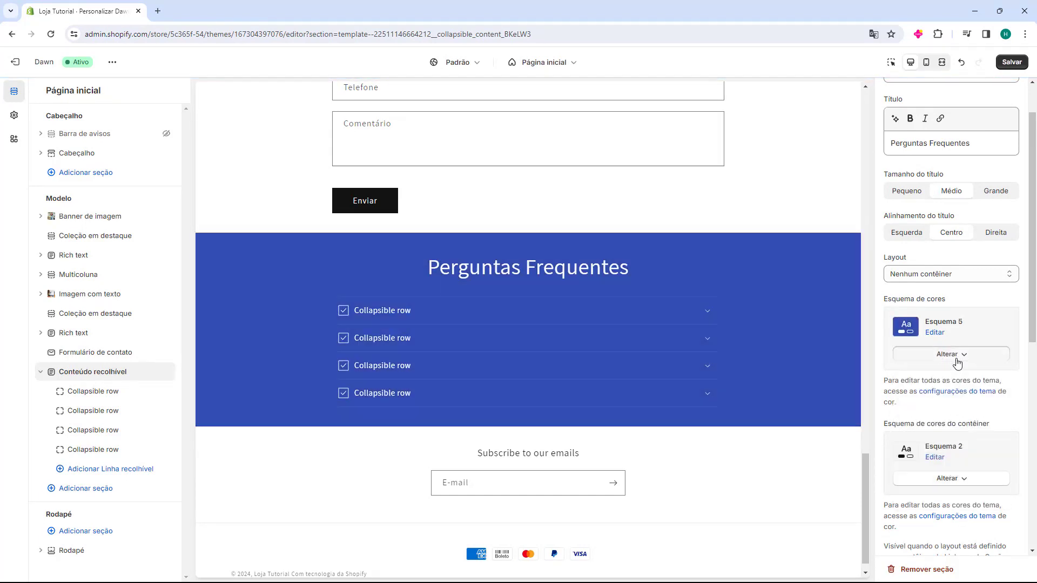
{"action": "left_click", "coordinate": [956, 364]}
{"action": "left_click", "coordinate": [946, 406]}
Try Esquema 3, Esquema 4 and Esquema 1 as the container color scheme and restore Esquema 2
{"action": "scroll", "coordinate": [929, 319], "scroll_direction": "down", "scroll_amount": 1}
{"action": "scroll", "coordinate": [929, 319], "scroll_direction": "down", "scroll_amount": 1}
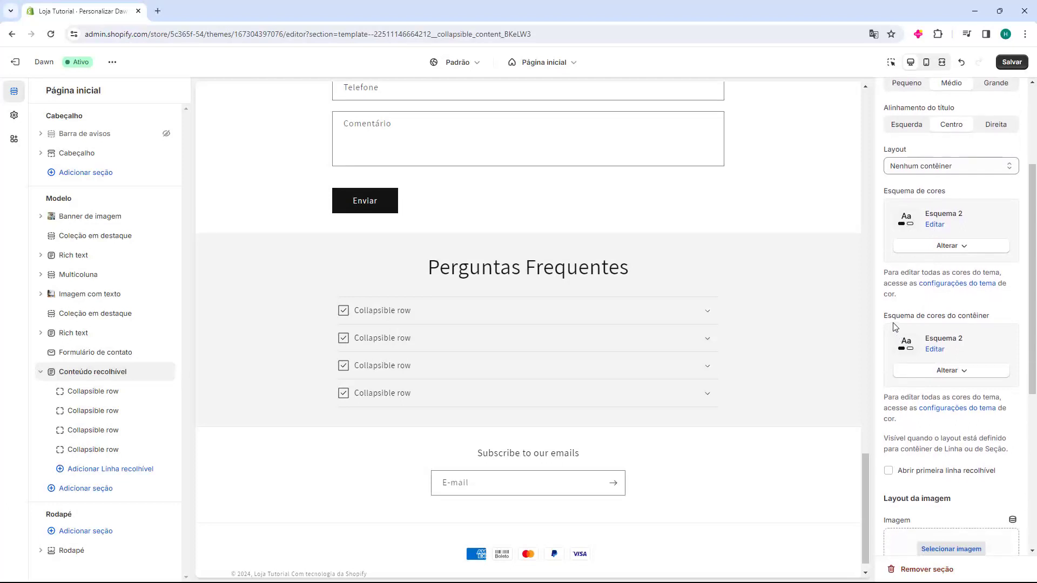
{"action": "left_click_drag", "start_coordinate": [887, 318], "coordinate": [961, 322]}
{"action": "left_click", "coordinate": [950, 370]}
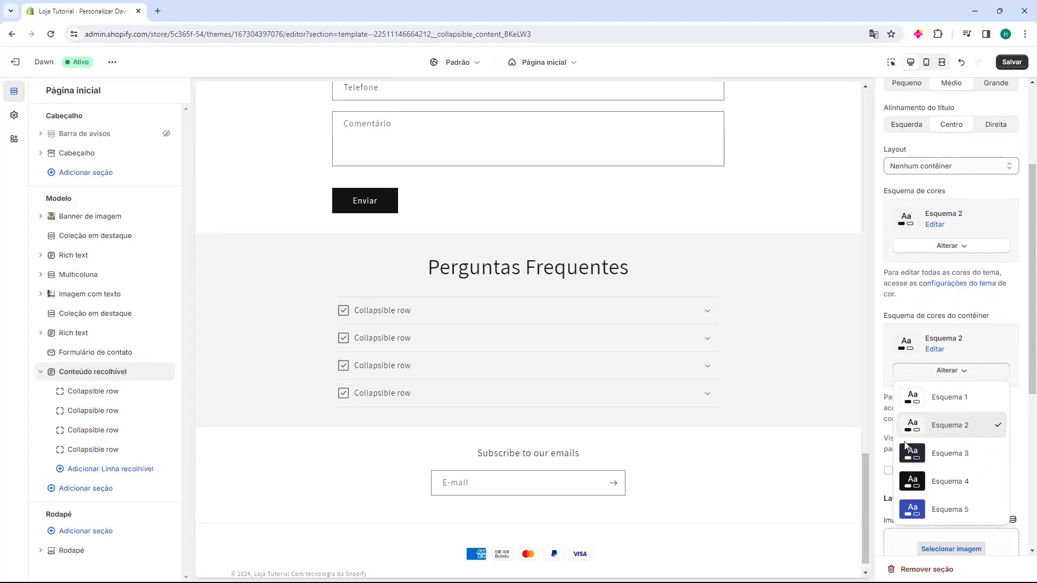
{"action": "left_click", "coordinate": [923, 453]}
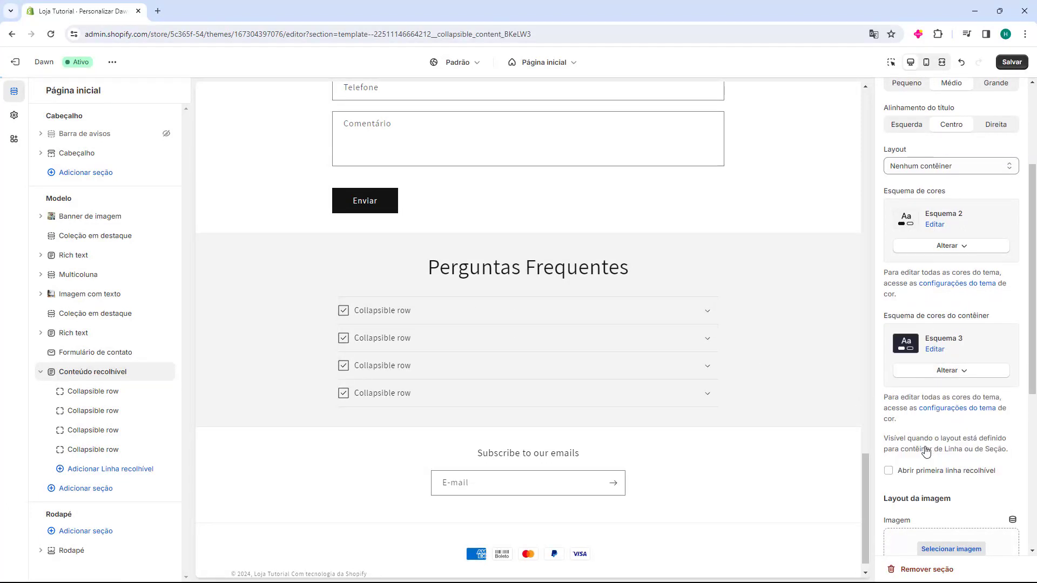
{"action": "left_click", "coordinate": [949, 370]}
{"action": "left_click", "coordinate": [967, 481]}
{"action": "left_click", "coordinate": [711, 317]}
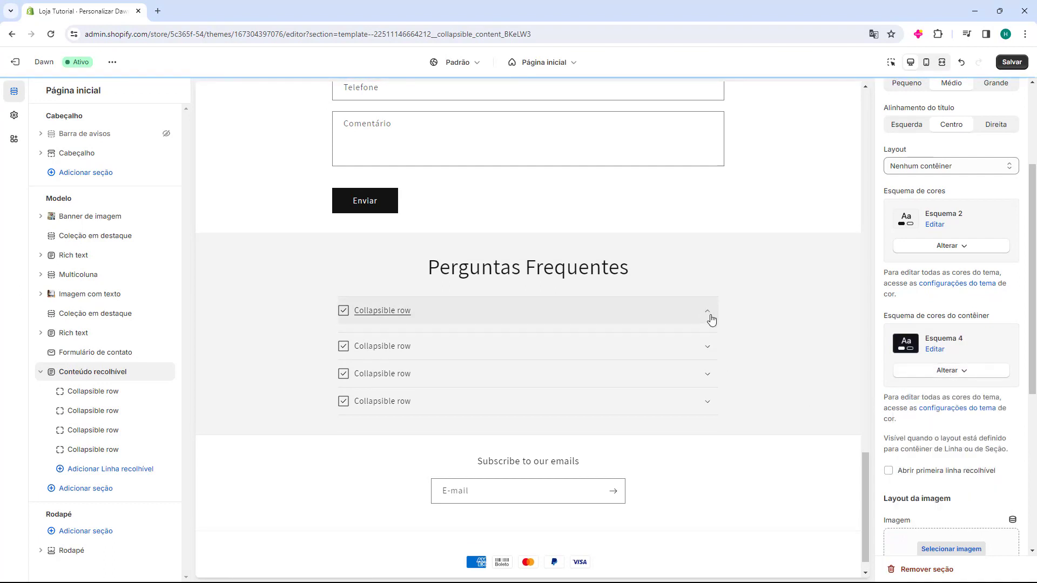
{"action": "left_click", "coordinate": [951, 371]}
{"action": "left_click", "coordinate": [949, 394]}
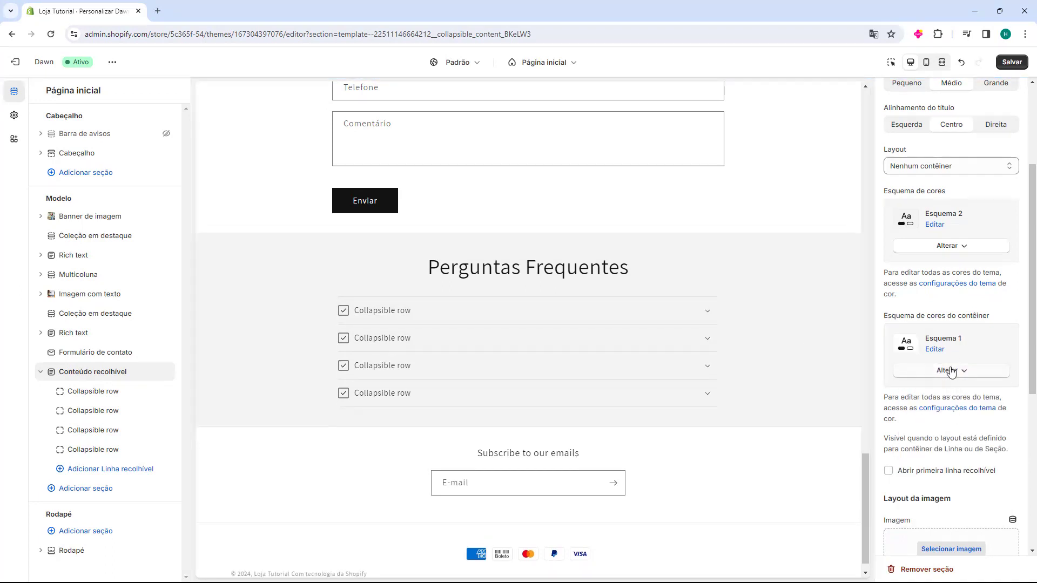
{"action": "left_click", "coordinate": [948, 371]}
{"action": "left_click", "coordinate": [957, 425]}
Enable the Abrir primeira linha recolhível option for the FAQ section
{"action": "scroll", "coordinate": [919, 324], "scroll_direction": "down", "scroll_amount": 3}
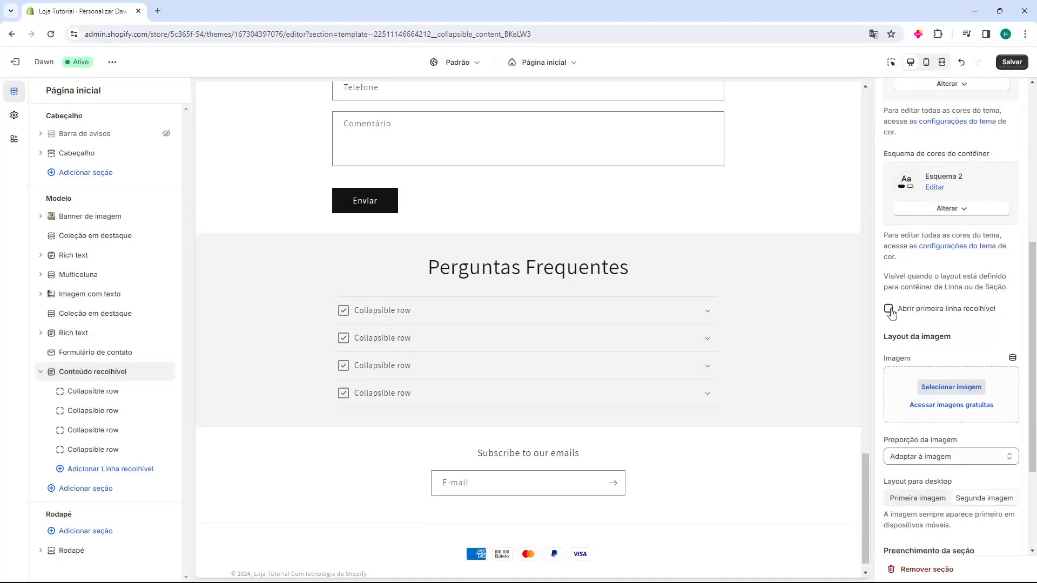
{"action": "left_click", "coordinate": [889, 309]}
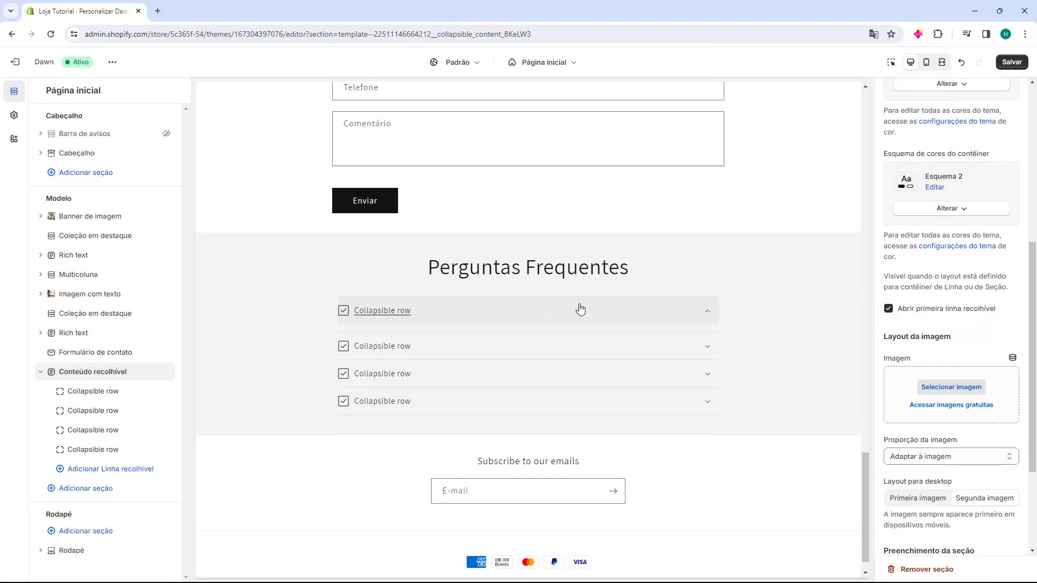
{"action": "scroll", "coordinate": [903, 335], "scroll_direction": "down", "scroll_amount": 1}
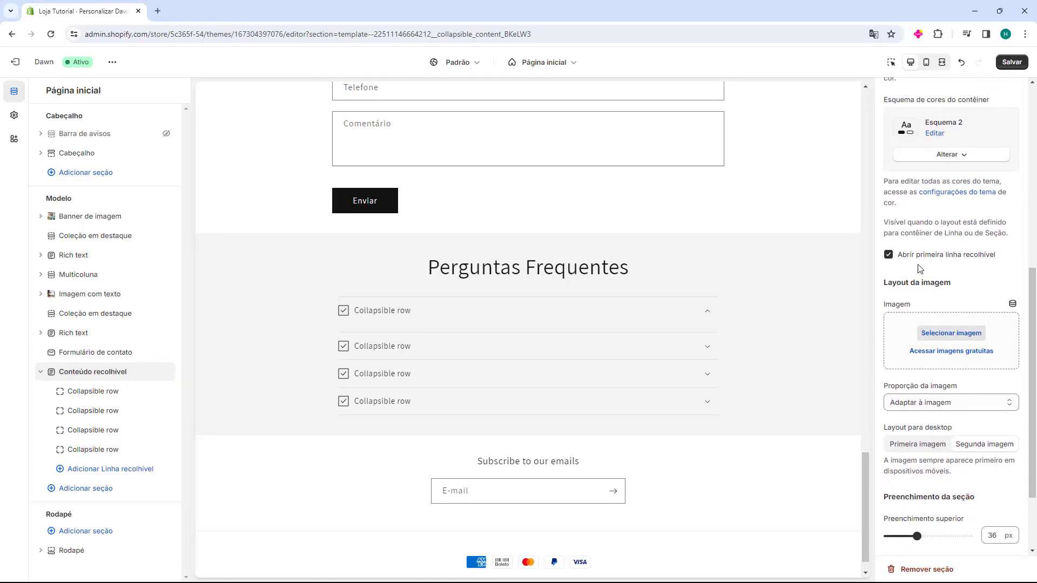
Examine the image layout and section padding settings of the FAQ section
{"action": "scroll", "coordinate": [917, 269], "scroll_direction": "down", "scroll_amount": 1}
{"action": "scroll", "coordinate": [913, 246], "scroll_direction": "down", "scroll_amount": 1}
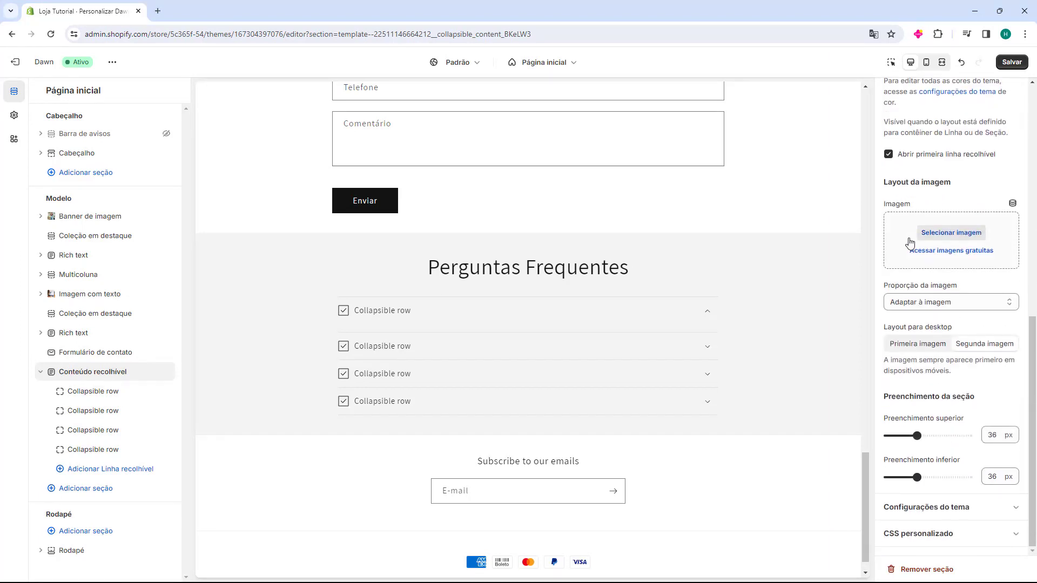
{"action": "left_click_drag", "start_coordinate": [892, 398], "coordinate": [965, 409]}
{"action": "left_click", "coordinate": [895, 401]}
{"action": "scroll", "coordinate": [943, 373], "scroll_direction": "up", "scroll_amount": 6}
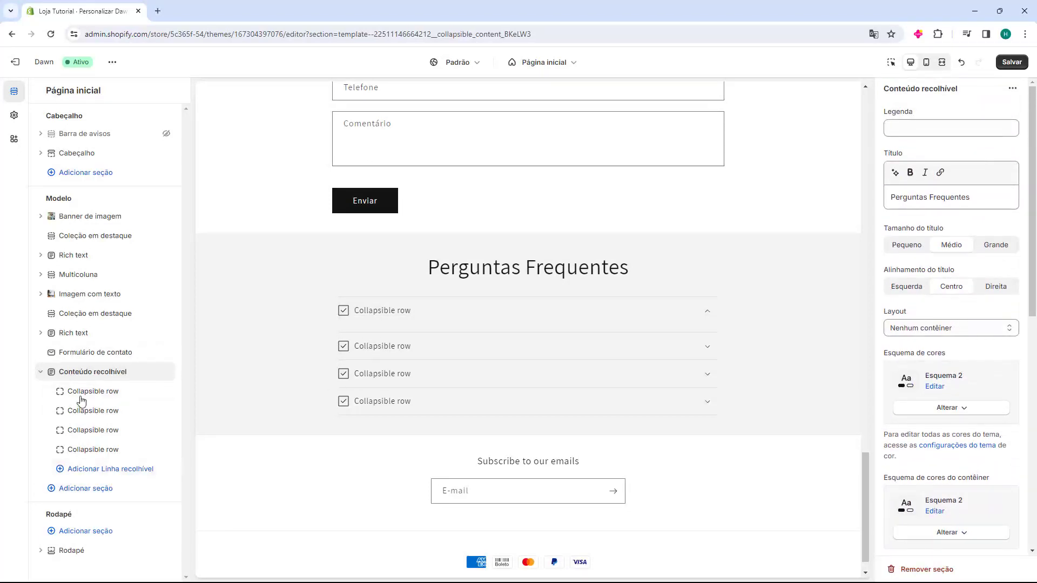
Add four more collapsible rows to the FAQ section
{"action": "mouse_move", "coordinate": [87, 397]}
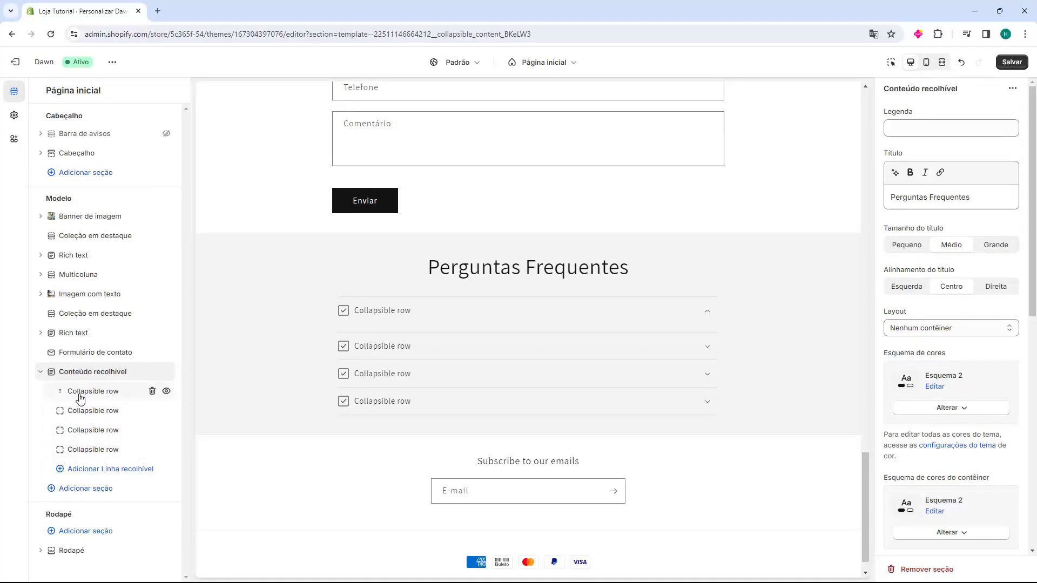
{"action": "left_click", "coordinate": [95, 473]}
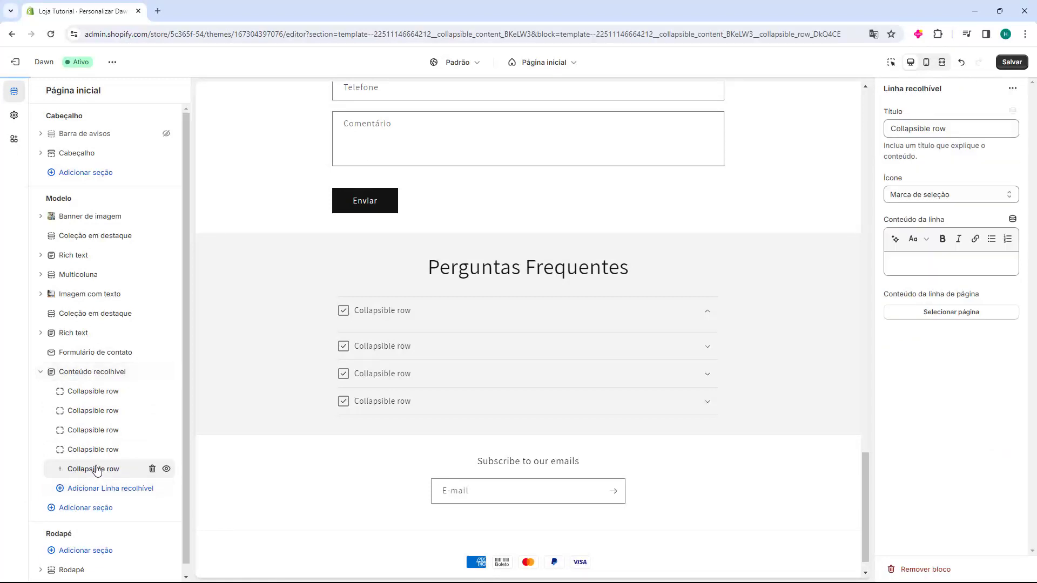
{"action": "left_click", "coordinate": [100, 488]}
{"action": "left_click", "coordinate": [102, 509]}
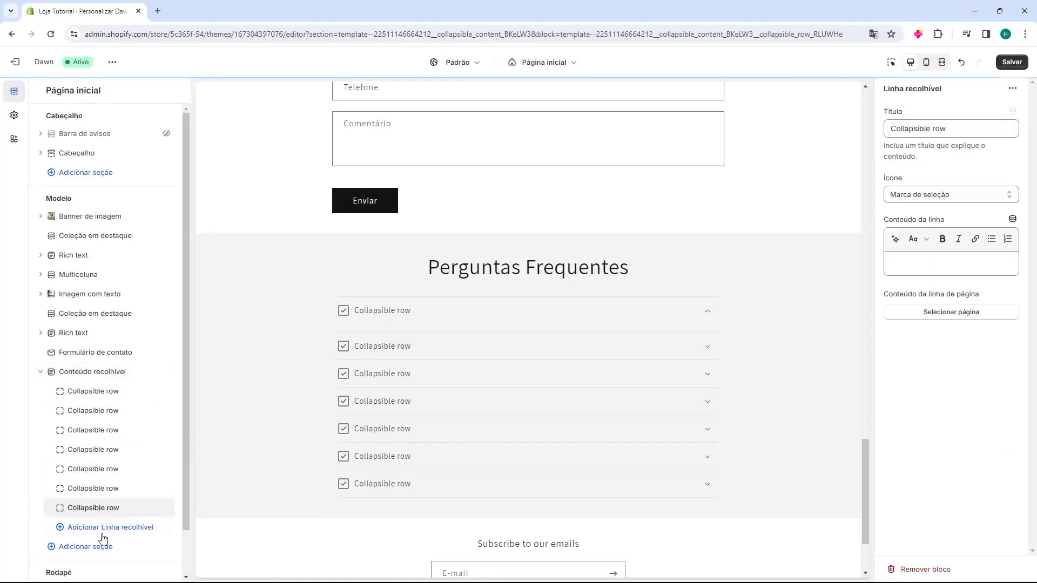
{"action": "left_click", "coordinate": [101, 543]}
{"action": "left_click", "coordinate": [133, 527]}
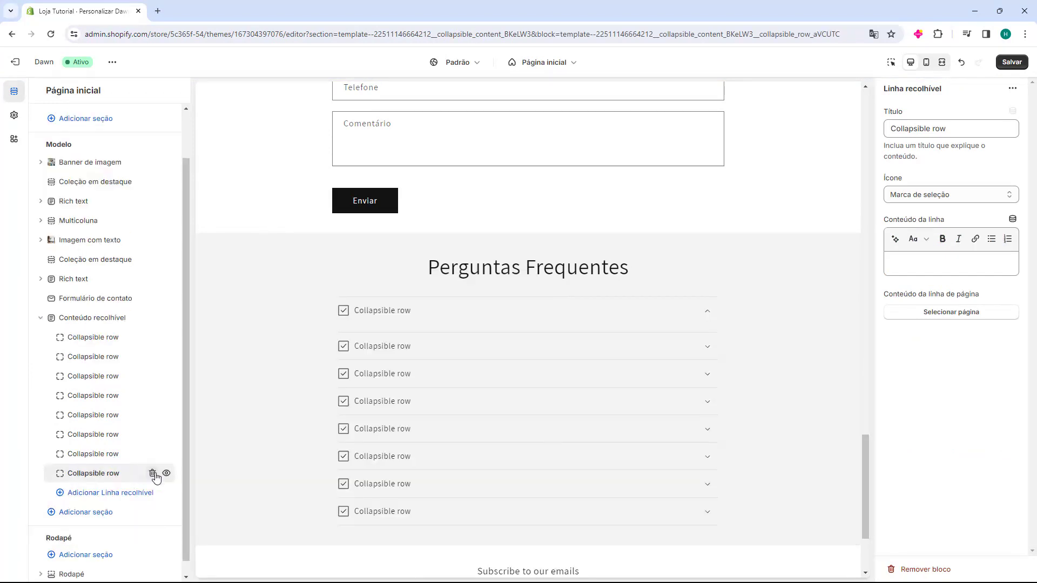
Delete the four extra collapsible rows from the FAQ section, trying the hide option on one of them
{"action": "left_click", "coordinate": [152, 474]}
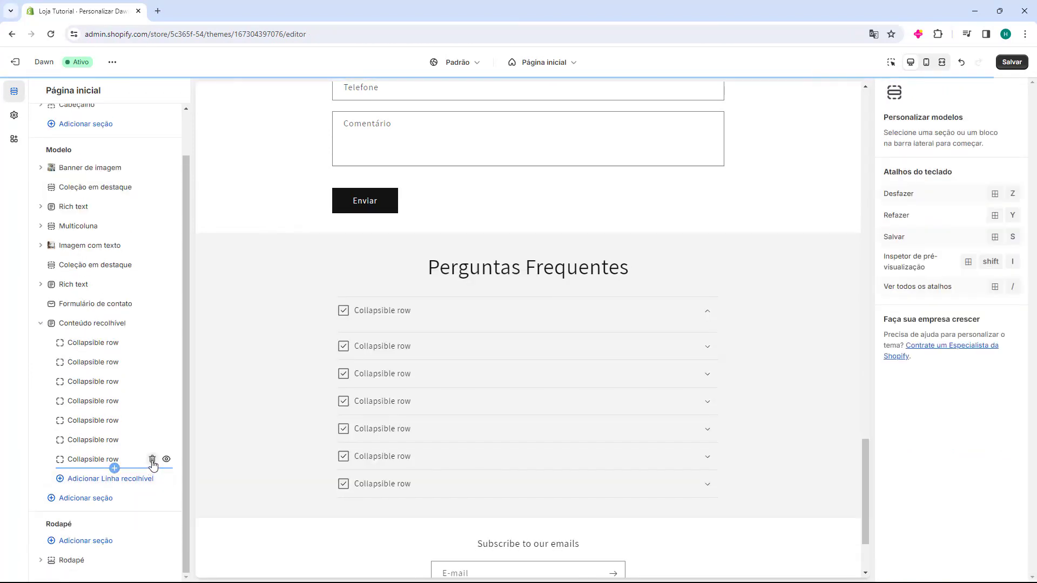
{"action": "left_click", "coordinate": [165, 462]}
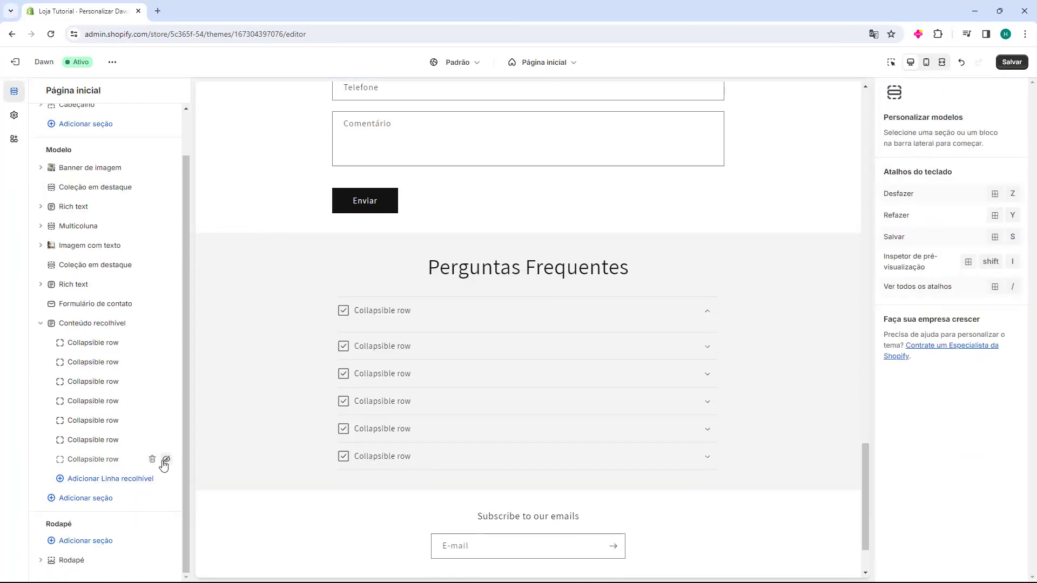
{"action": "left_click", "coordinate": [152, 459]}
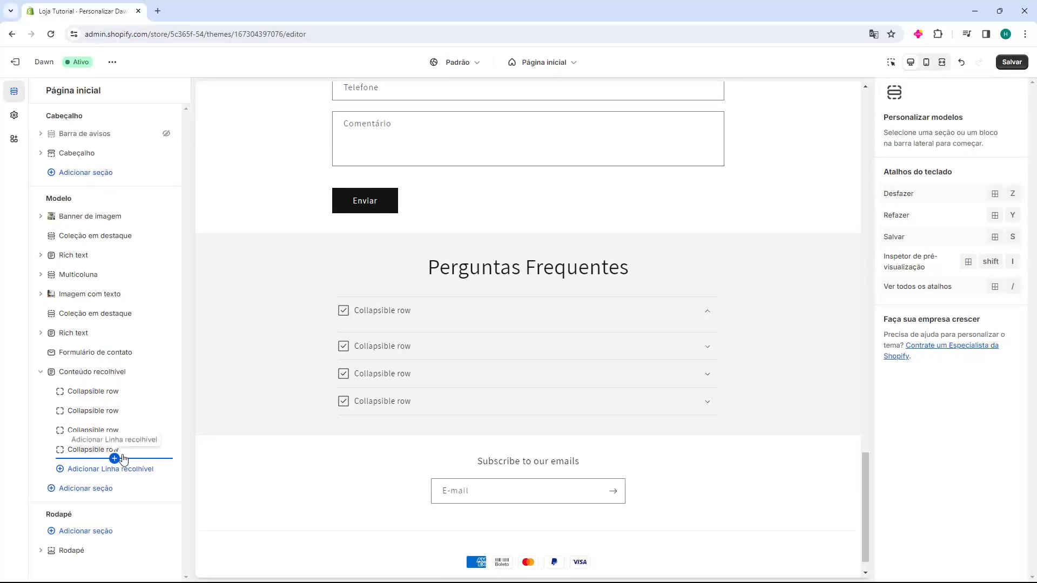
Set the first collapsible row's title to "Exemplo de pergunta 1"
{"action": "left_click", "coordinate": [82, 395]}
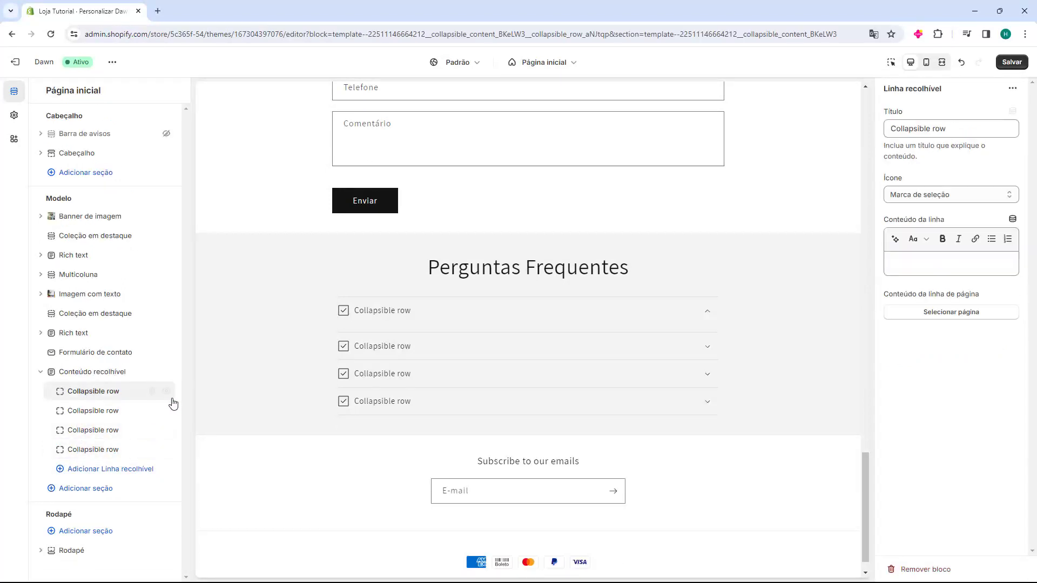
{"action": "triple_click", "coordinate": [931, 128]}
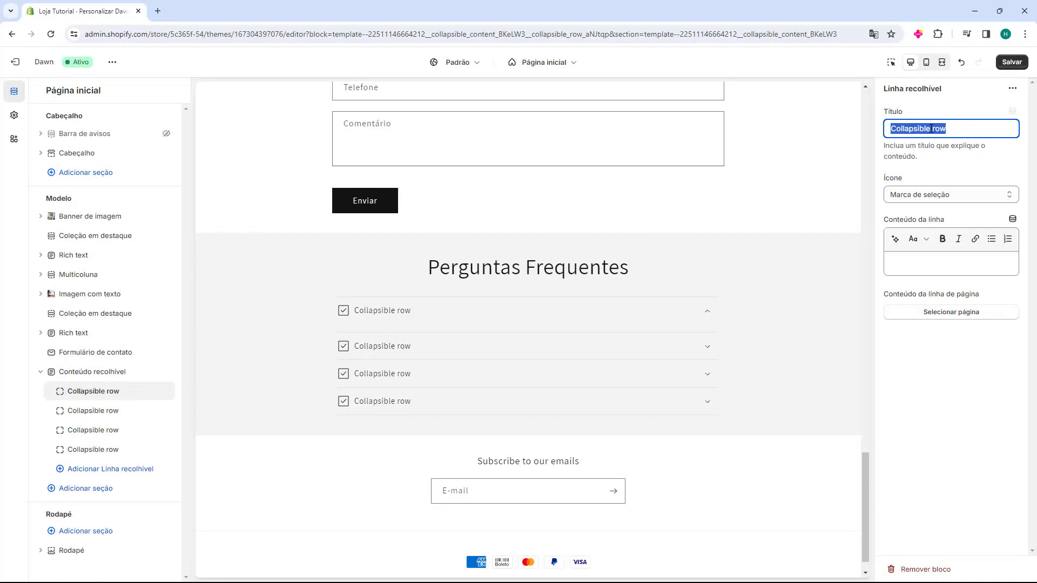
{"action": "type", "text": "Exemplo de pergunta 1"}
{"action": "left_click_drag", "start_coordinate": [891, 130], "coordinate": [935, 130]}
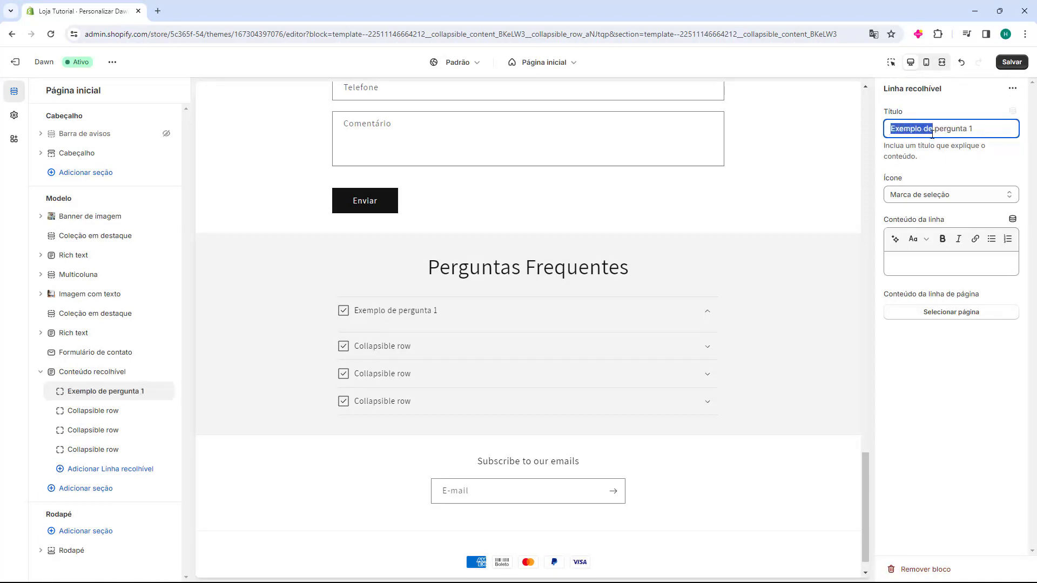
{"action": "left_click", "coordinate": [934, 130]}
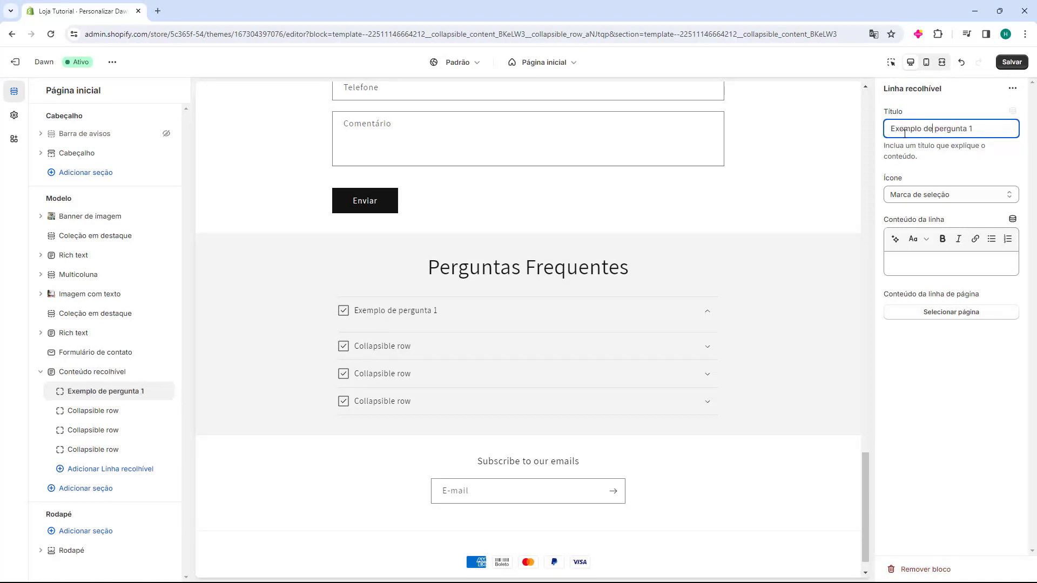
Try Nenhuma, Maçã, Banana and Camisa as the first row's icon and settle on Ponto de interrogação
{"action": "double_click", "coordinate": [892, 180]}
{"action": "left_click", "coordinate": [917, 193]}
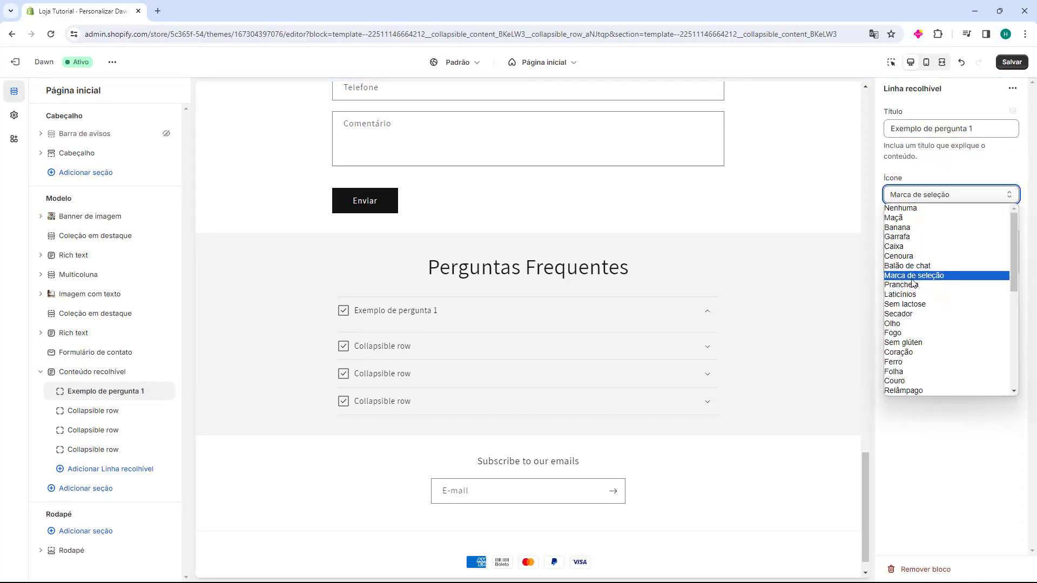
{"action": "left_click", "coordinate": [900, 209]}
{"action": "left_click", "coordinate": [920, 196]}
{"action": "left_click", "coordinate": [896, 218]}
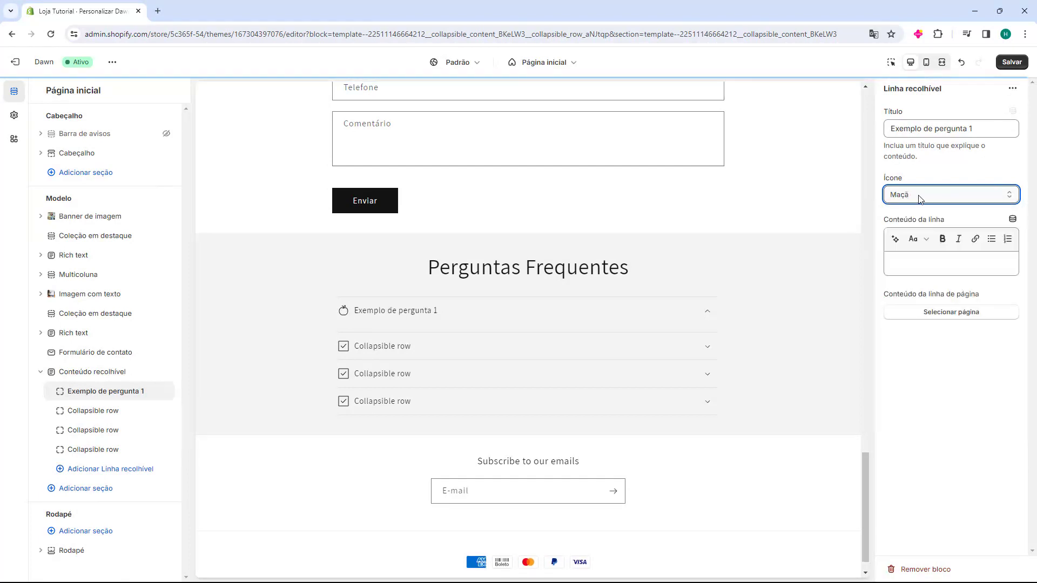
{"action": "left_click", "coordinate": [921, 196]}
{"action": "left_click", "coordinate": [918, 228]}
{"action": "left_click", "coordinate": [924, 204]}
{"action": "scroll", "coordinate": [940, 286], "scroll_direction": "down", "scroll_amount": 4}
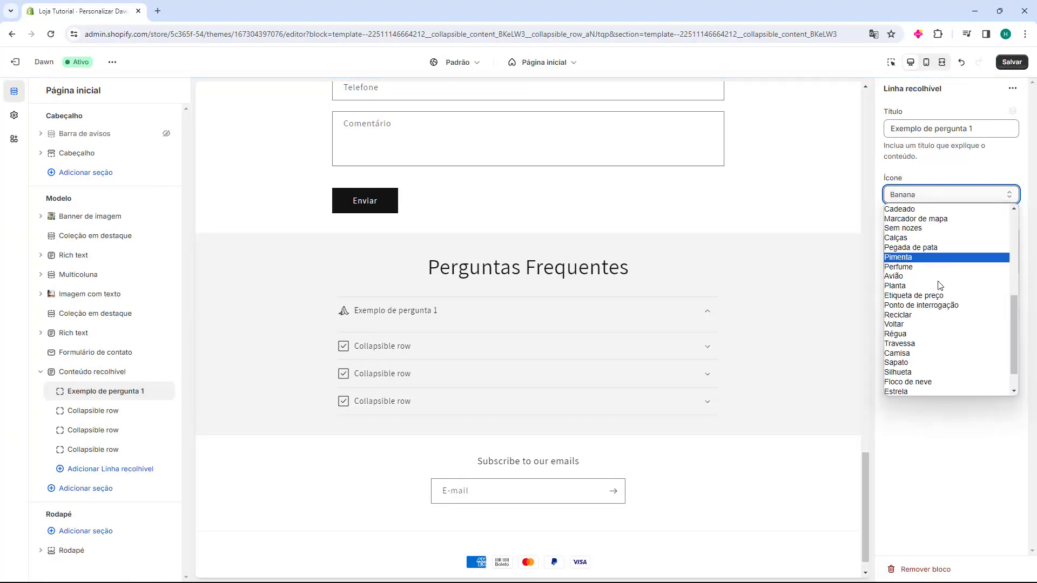
{"action": "scroll", "coordinate": [940, 286], "scroll_direction": "down", "scroll_amount": 1}
{"action": "left_click", "coordinate": [941, 324]}
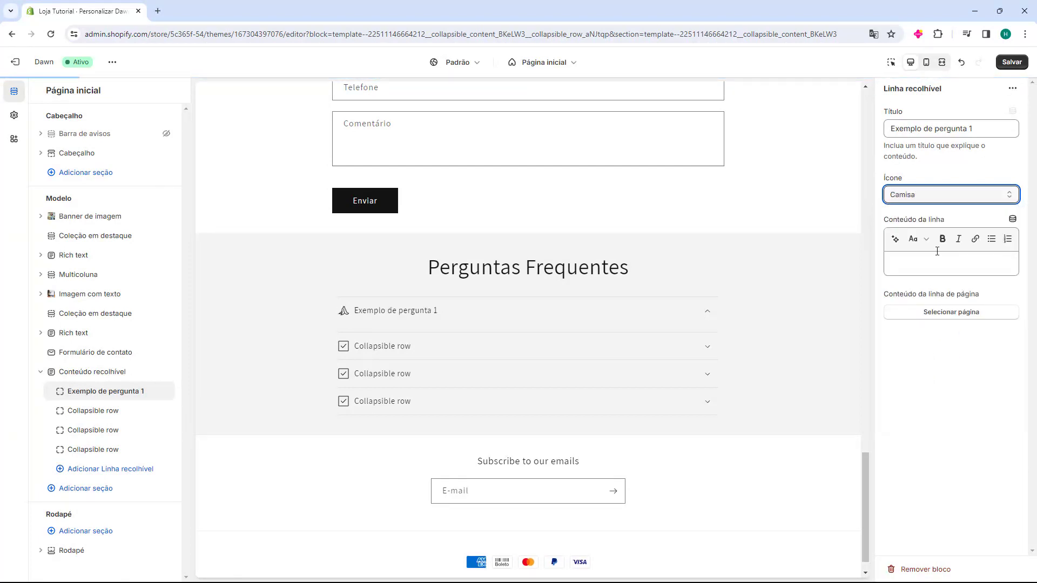
{"action": "left_click", "coordinate": [937, 199]}
{"action": "left_click", "coordinate": [938, 344]}
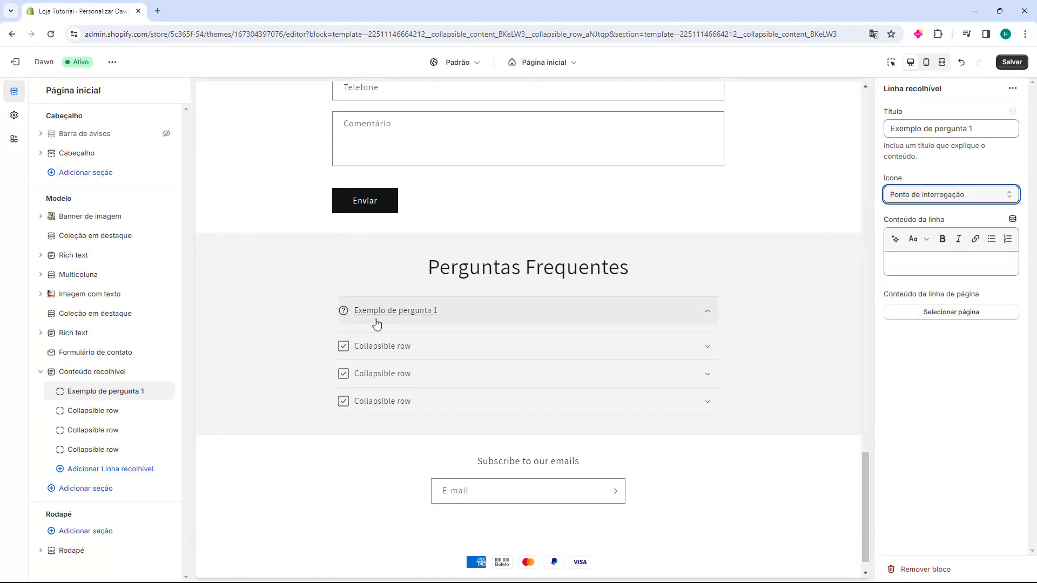
Fill the first row's content with "Exemplo de resposta frequente" repeated five times and test collapsing and expanding it in the preview
{"action": "left_click", "coordinate": [908, 265]}
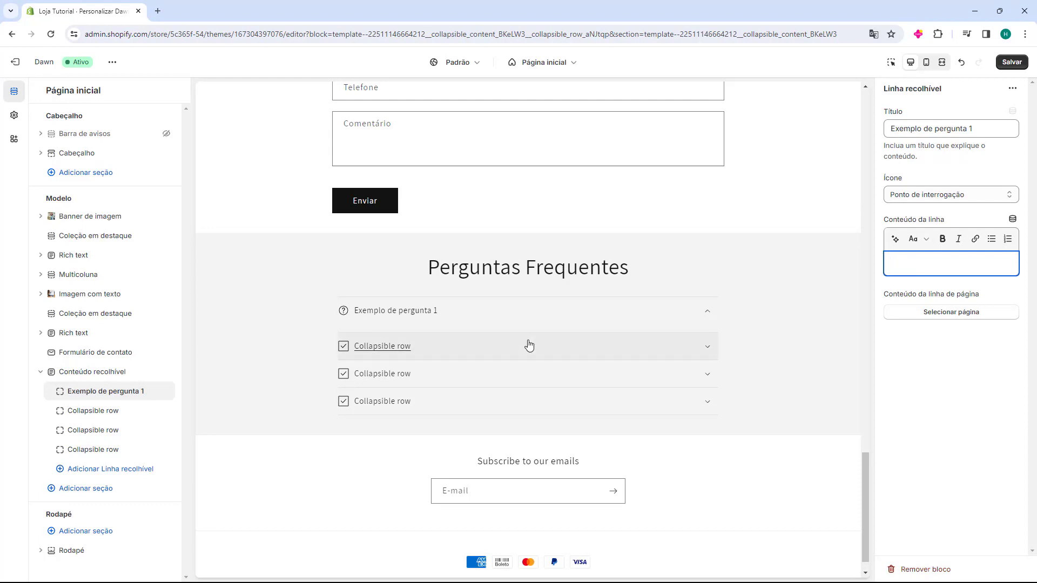
{"action": "type", "text": "Exemplo de resposta frequente Exemplo de resposta frequente Exemplo de resposta frequente Exemplo de resposta frequente Exemplo de resposta frequente"}
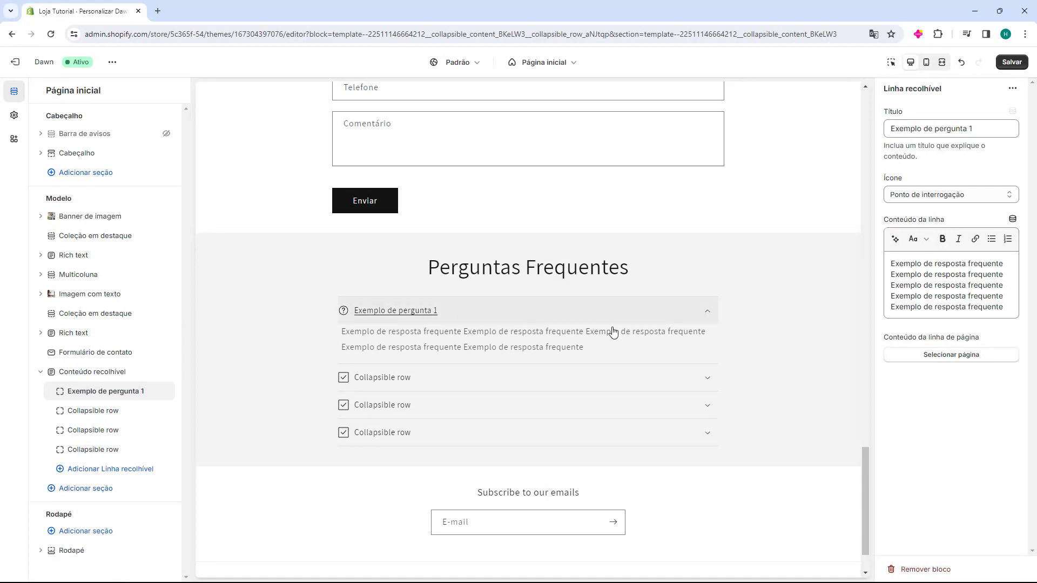
{"action": "left_click", "coordinate": [712, 319]}
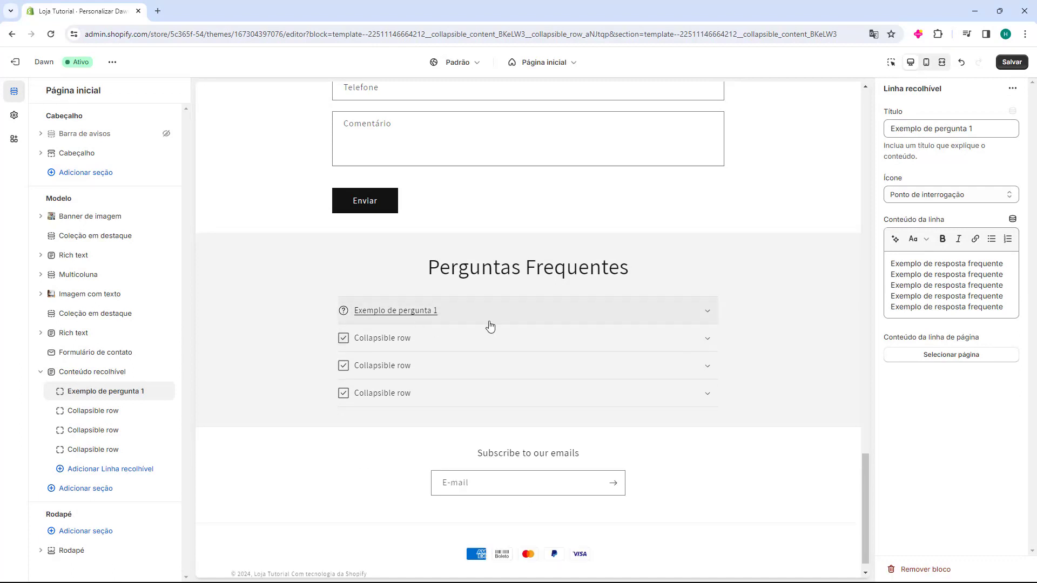
{"action": "left_click", "coordinate": [713, 322]}
Look at the pages available as the first row's page content and close the selection without choosing one
{"action": "left_click_drag", "start_coordinate": [884, 338], "coordinate": [915, 342]}
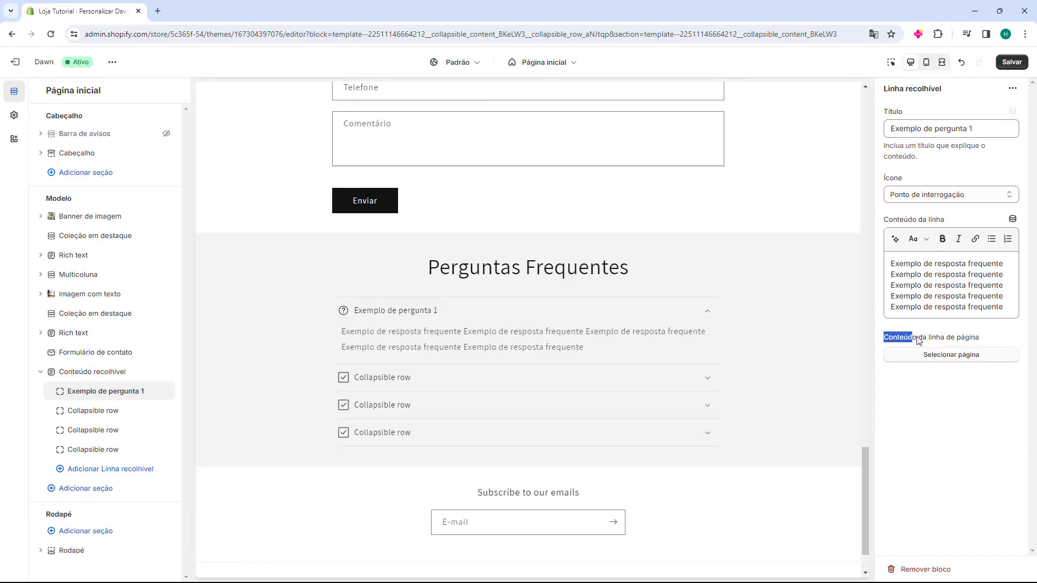
{"action": "left_click", "coordinate": [965, 356]}
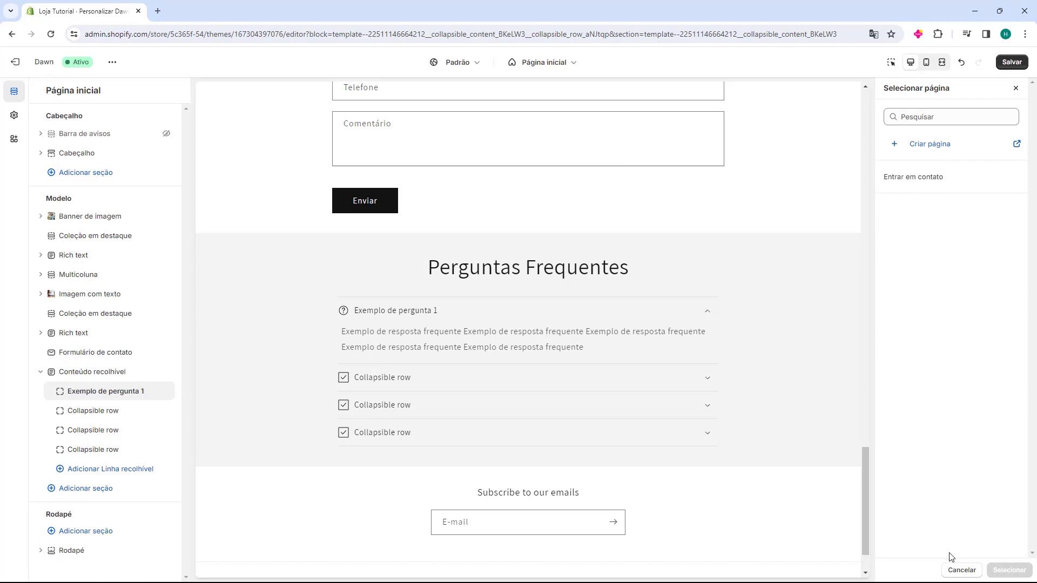
{"action": "left_click", "coordinate": [961, 569]}
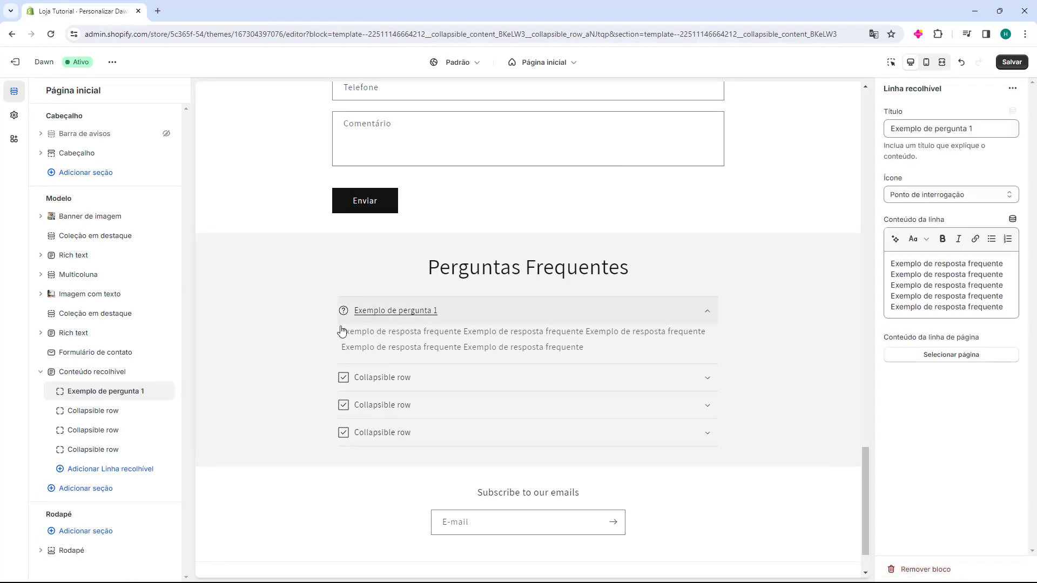
Title the four rows "Exemplo de pergunta 1?" through "Exemplo de pergunta 4?" and fill the other three with the same sample answer
{"action": "left_click", "coordinate": [87, 412]}
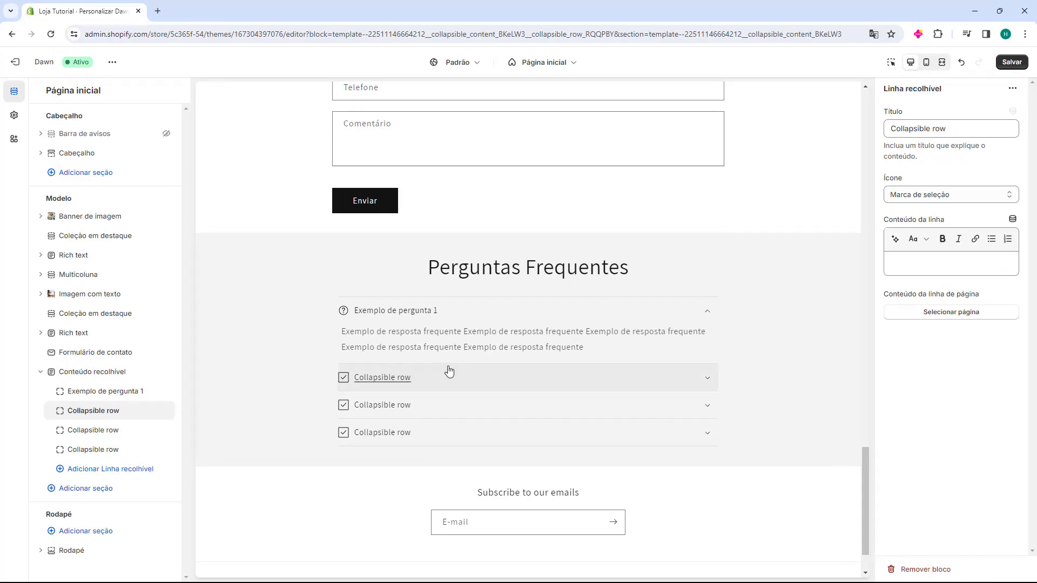
{"action": "left_click", "coordinate": [86, 449]}
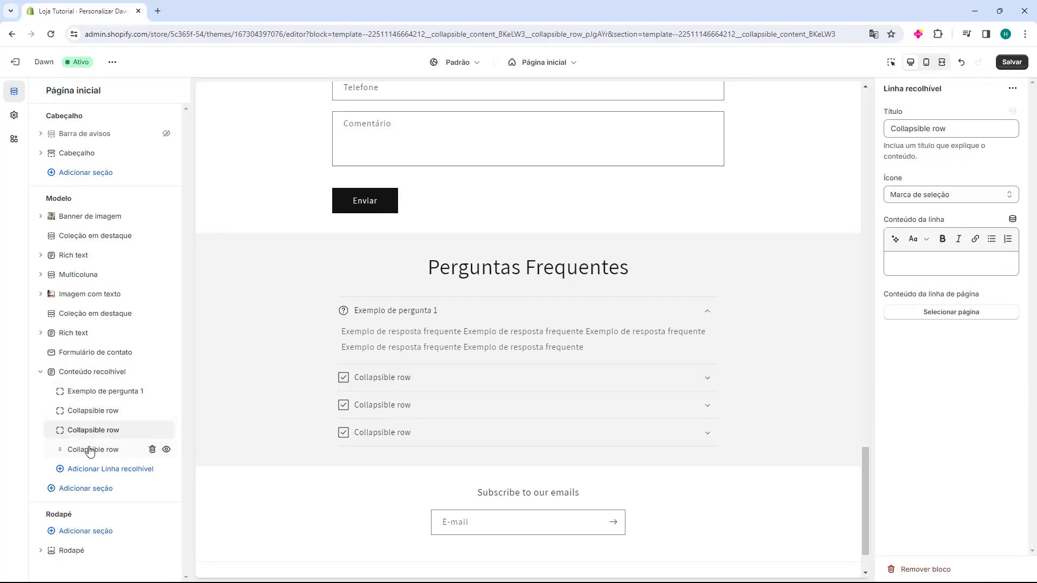
{"action": "left_click", "coordinate": [85, 420]}
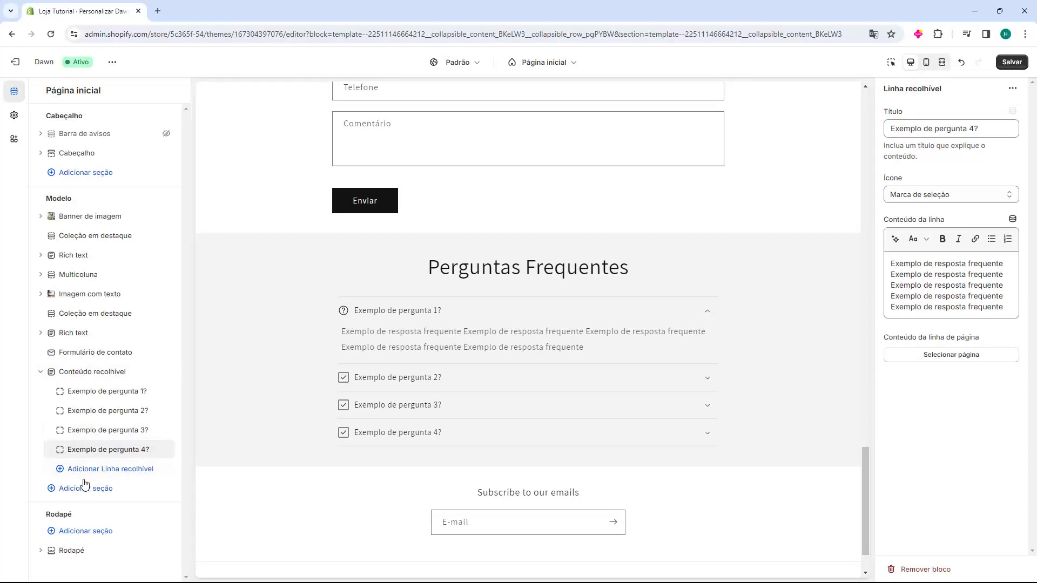
Test expanding and collapsing questions 2, 3 and 4 in the page preview
{"action": "left_click", "coordinate": [97, 399]}
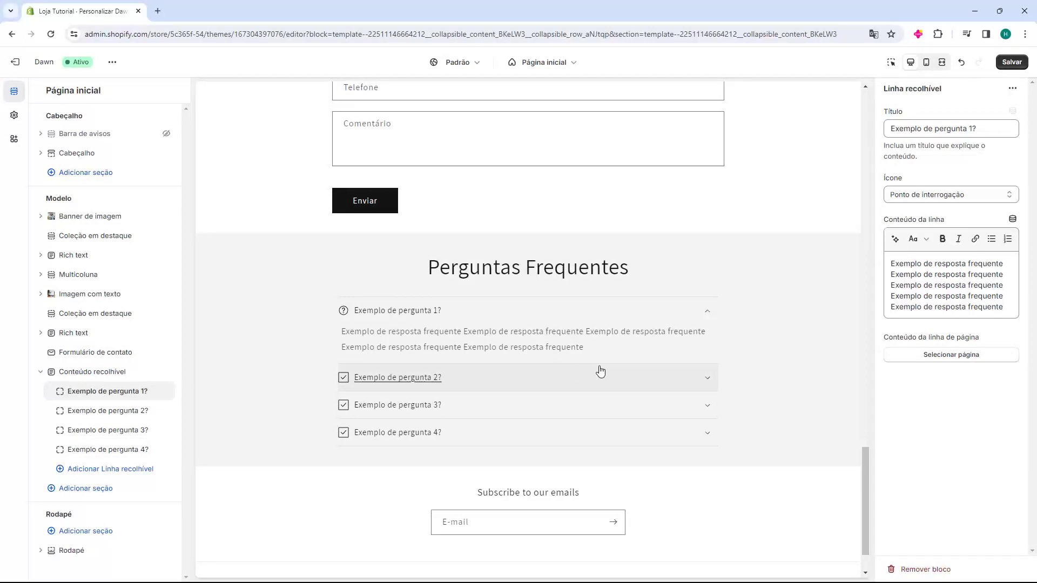
{"action": "left_click", "coordinate": [675, 376]}
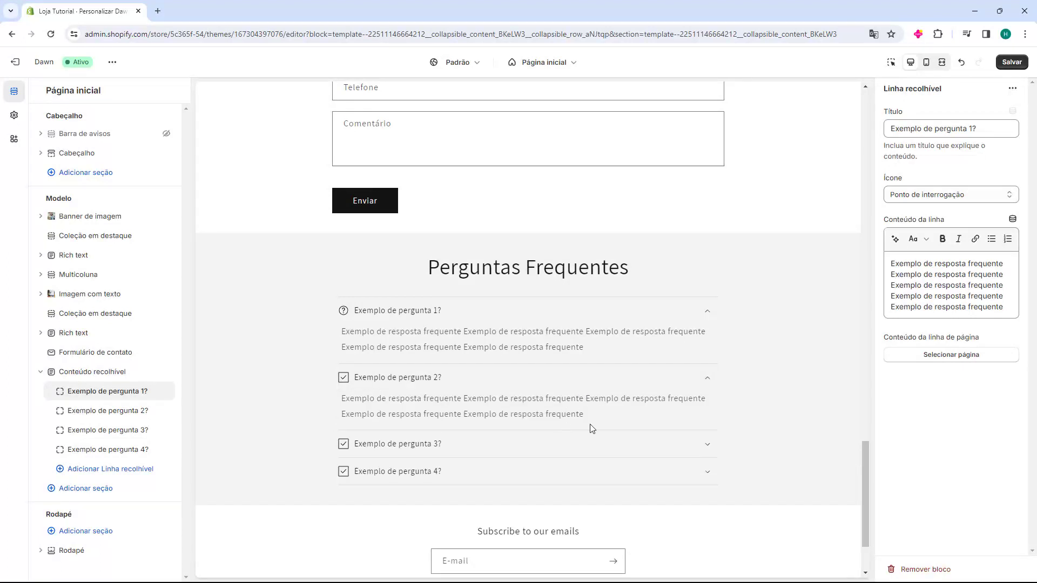
{"action": "left_click", "coordinate": [604, 446]}
{"action": "left_click", "coordinate": [607, 513]}
{"action": "left_click", "coordinate": [606, 519]}
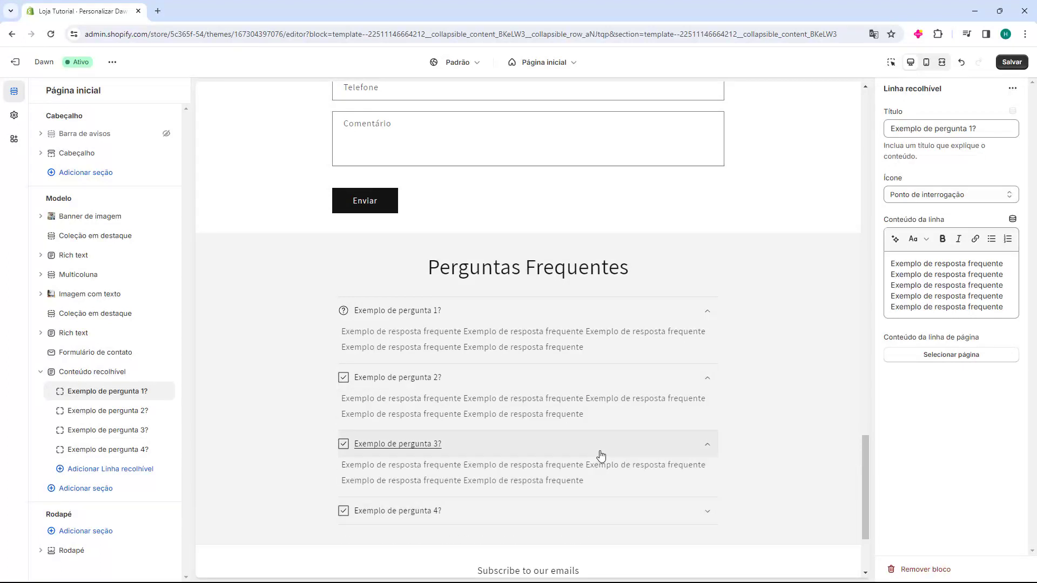
{"action": "left_click", "coordinate": [601, 453]}
{"action": "left_click", "coordinate": [621, 381]}
Set the row icons to Laticínios for question 2 after trying Folha, a person silhouette for question 3 and Caminhão for question 4
{"action": "left_click", "coordinate": [104, 411]}
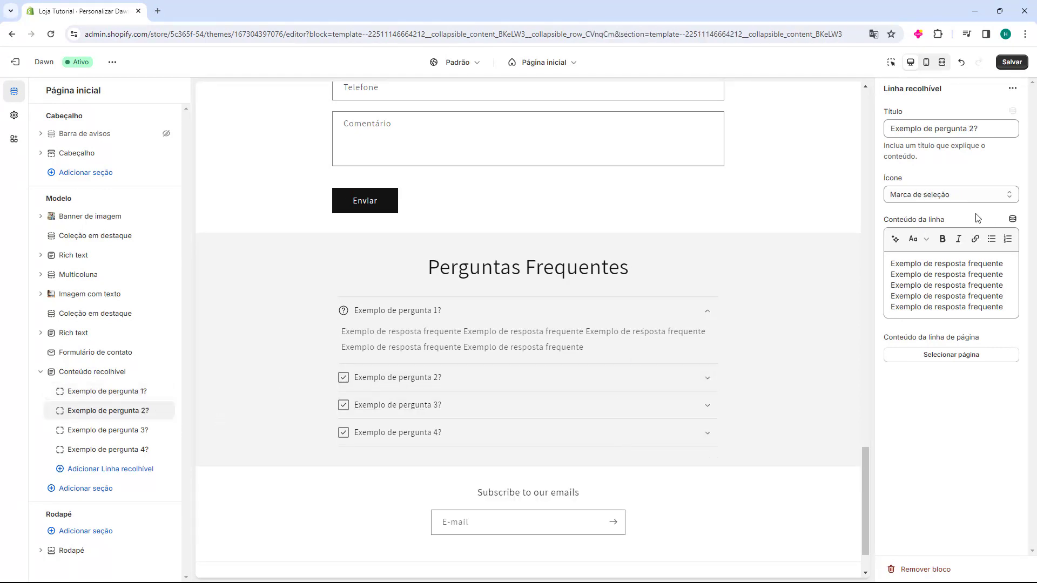
{"action": "left_click", "coordinate": [967, 195]}
{"action": "scroll", "coordinate": [918, 299], "scroll_direction": "down", "scroll_amount": 1}
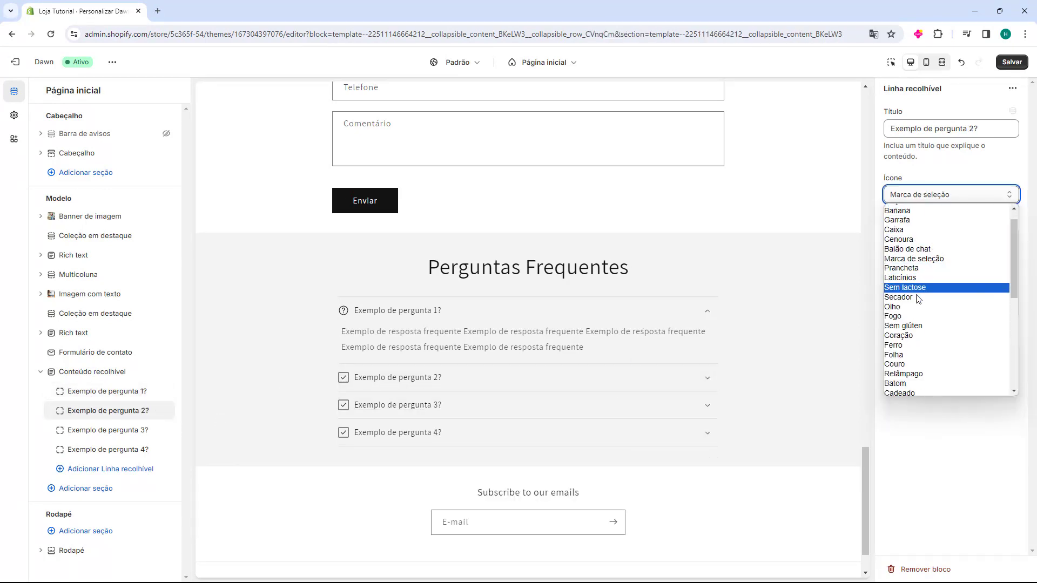
{"action": "scroll", "coordinate": [918, 299], "scroll_direction": "down", "scroll_amount": 3}
{"action": "left_click", "coordinate": [916, 269]}
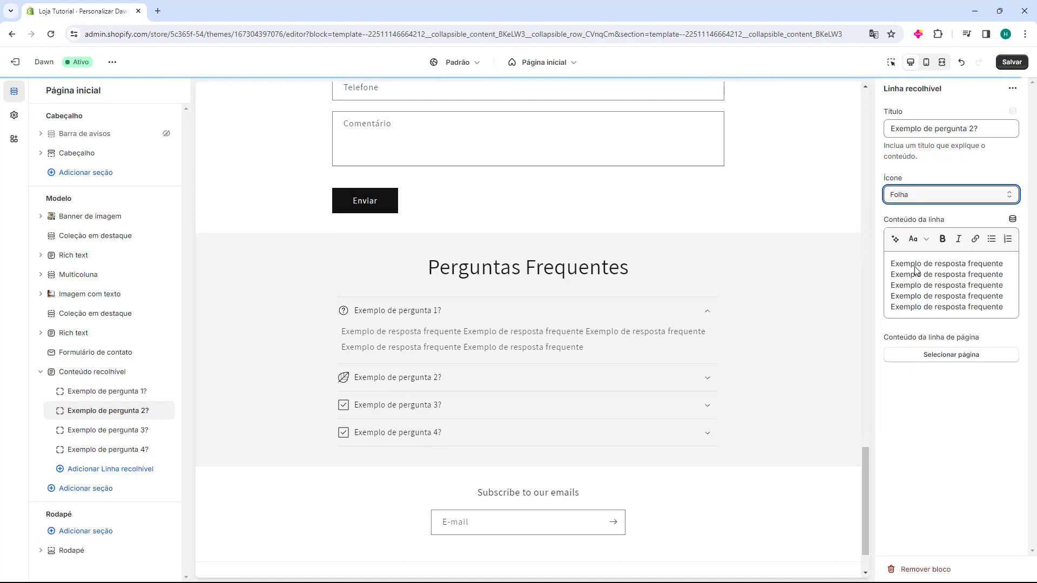
{"action": "left_click", "coordinate": [918, 195]}
{"action": "left_click", "coordinate": [942, 296]}
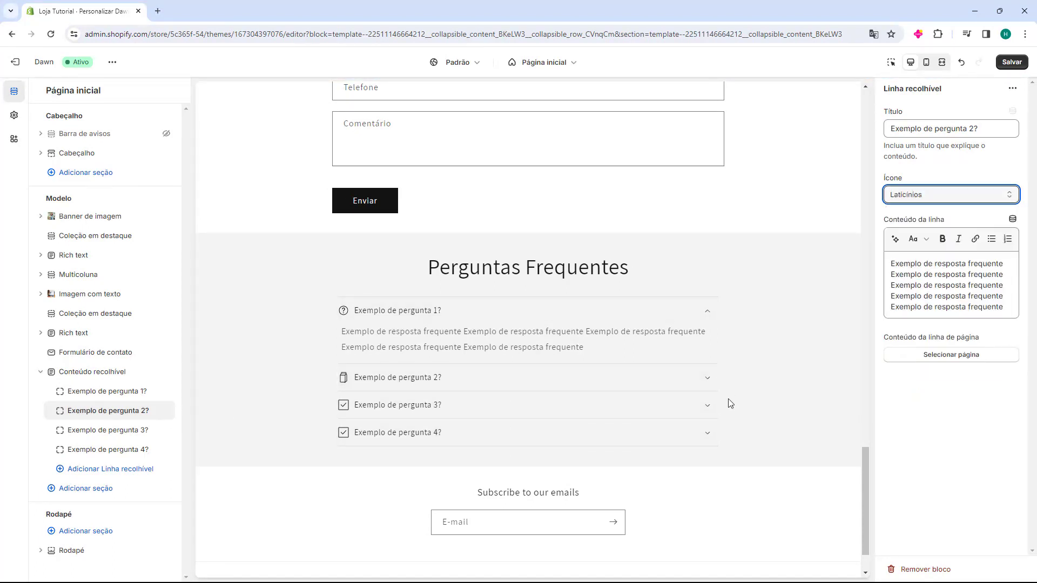
{"action": "left_click", "coordinate": [261, 433]}
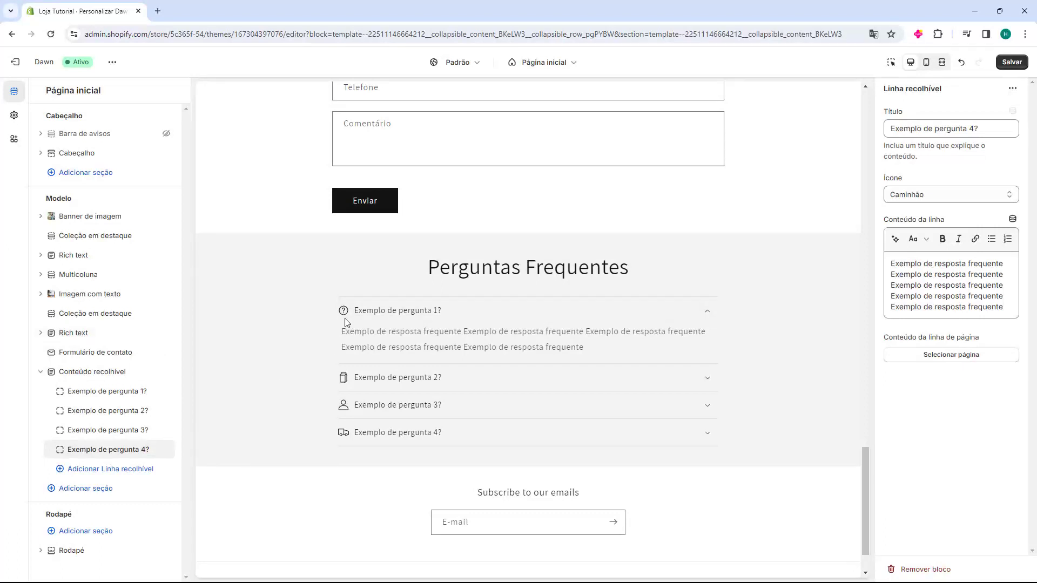
Collapse question 1 in the preview and save the theme changes
{"action": "left_click", "coordinate": [576, 318]}
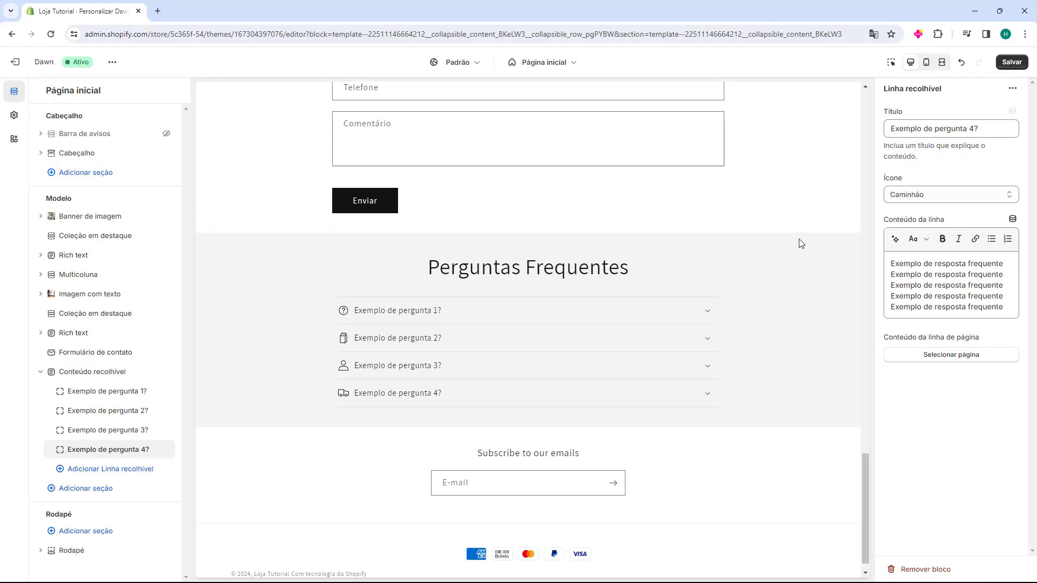
{"action": "left_click", "coordinate": [1013, 63]}
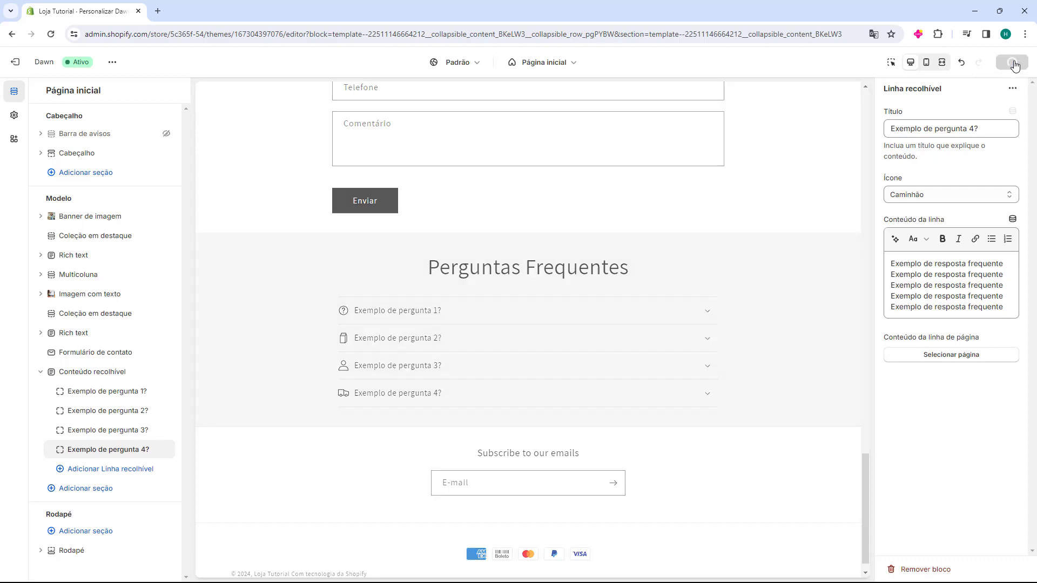